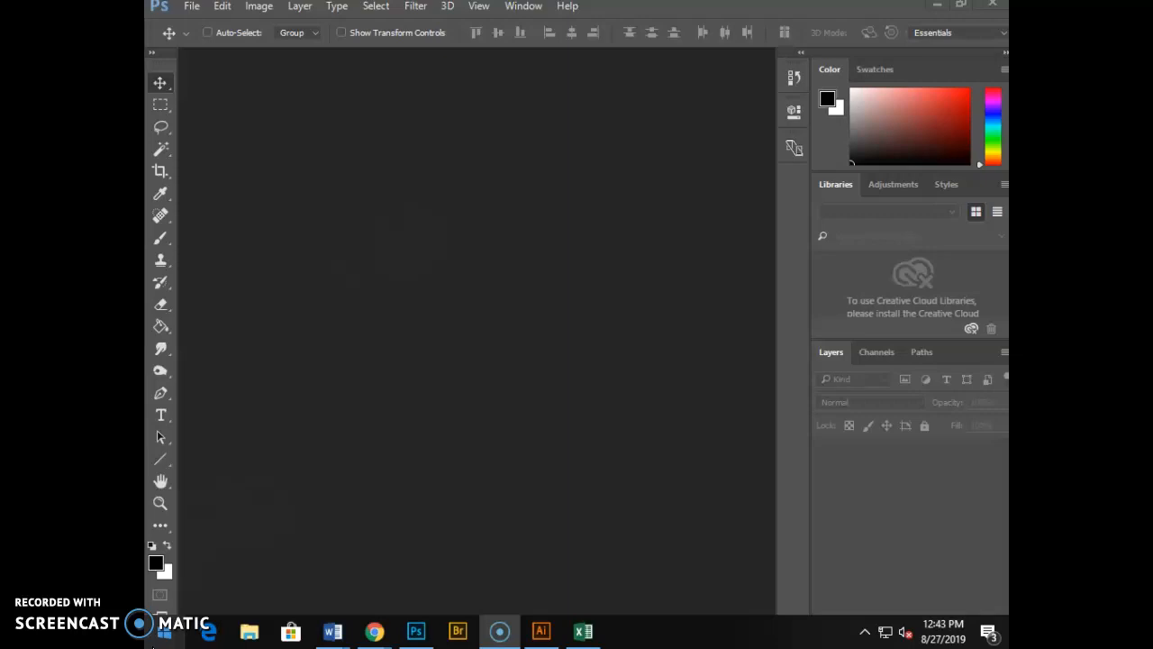
# Step: Search Windows for "photo" and view the pinning options for Adobe Photoshop CC 2015.5
pyautogui.click(164, 633)
pyautogui.click(166, 633)
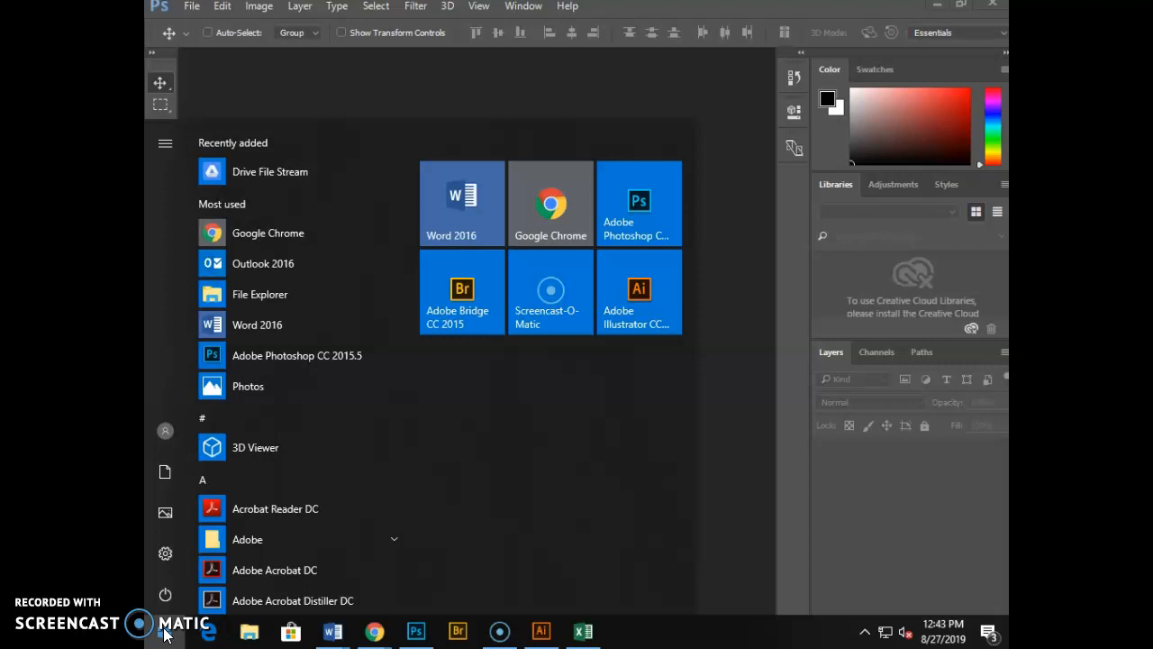
pyautogui.write('photo')
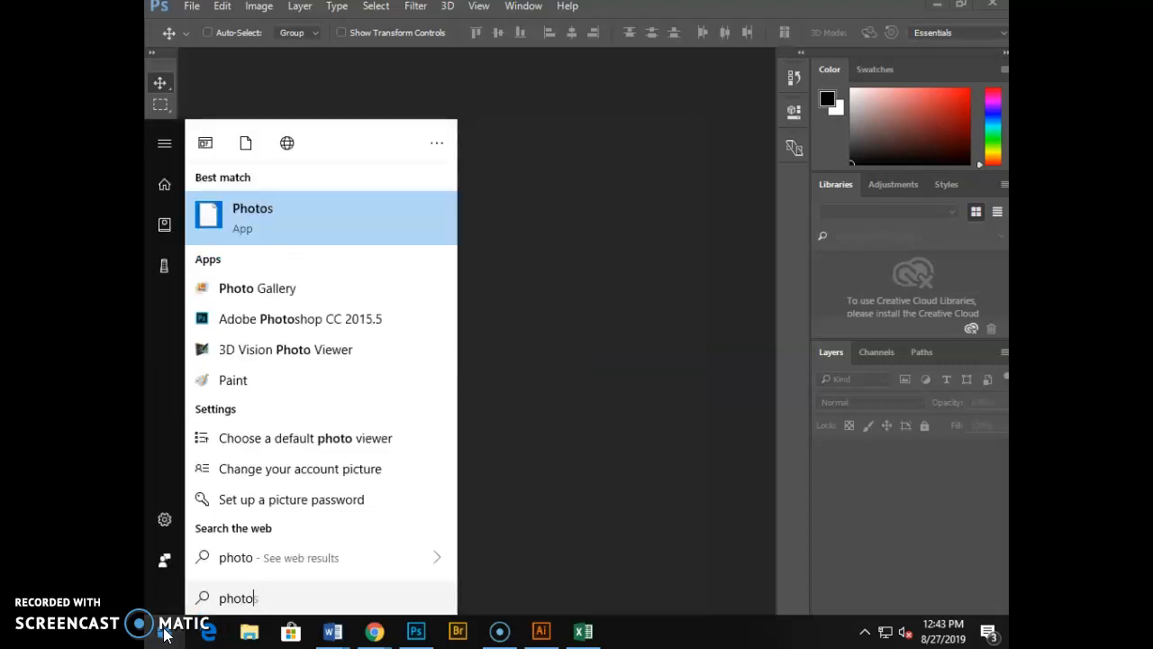
pyautogui.write('s')
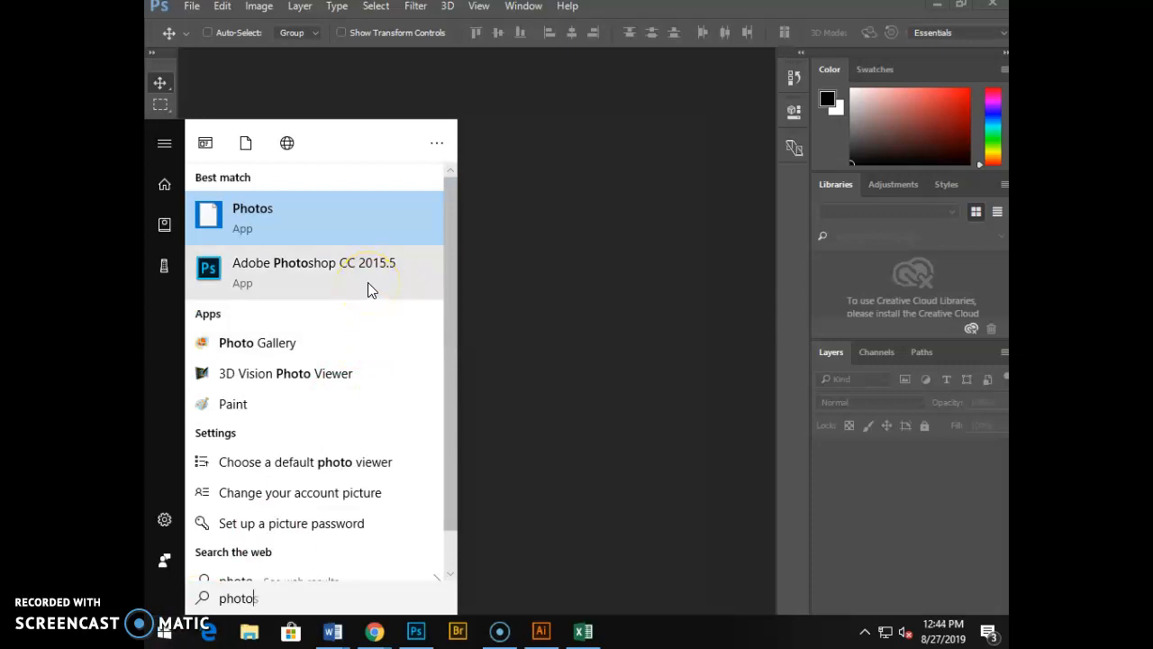
pyautogui.rightClick(368, 282)
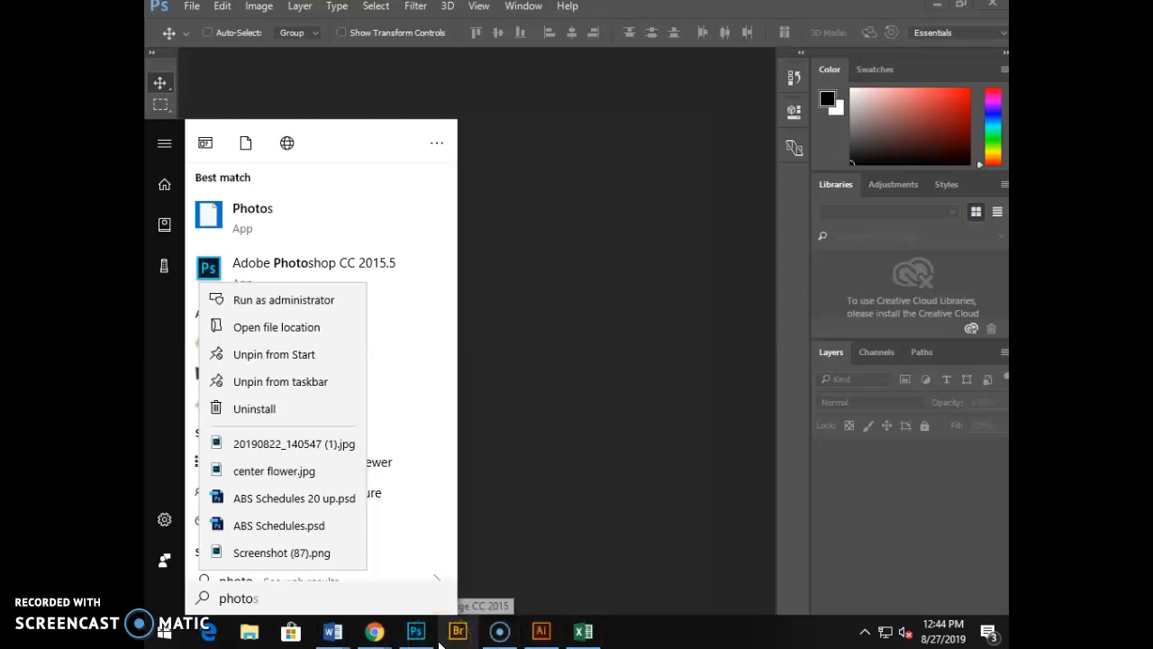
pyautogui.moveTo(439, 644)
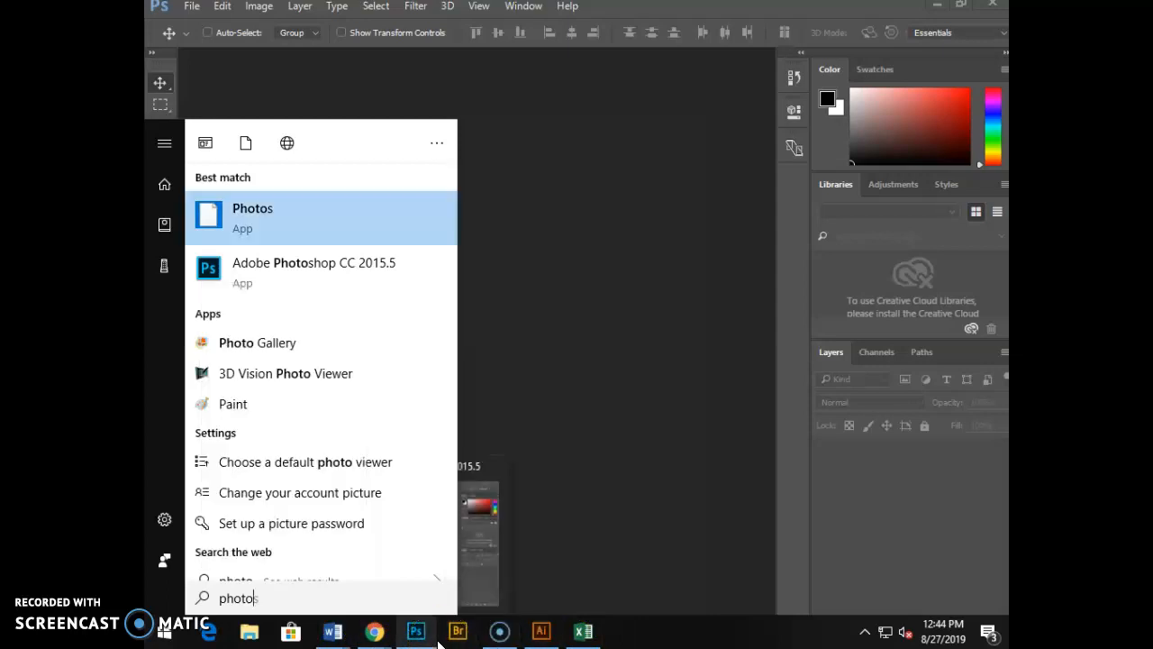
pyautogui.rightClick(337, 281)
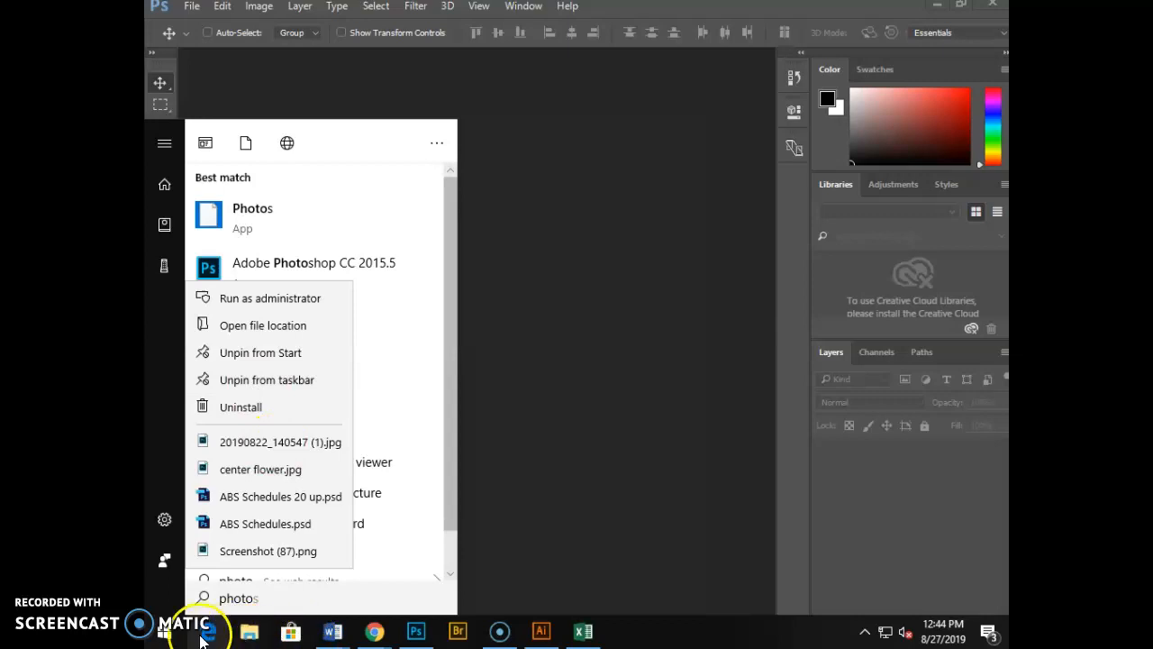
pyautogui.click(164, 630)
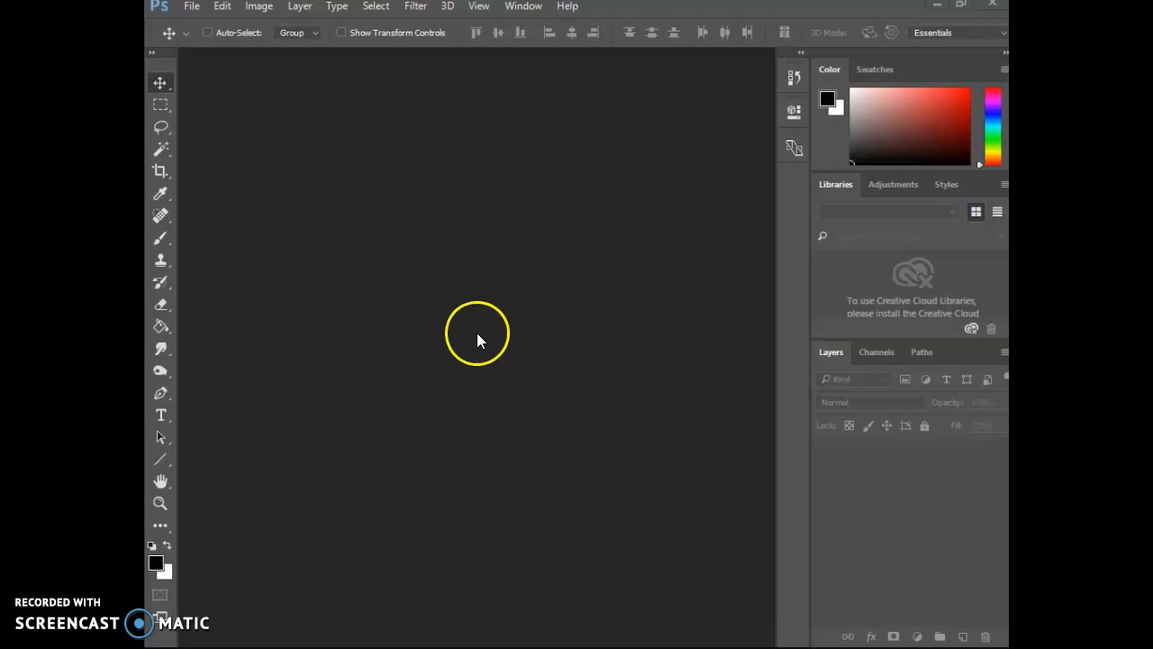
pyautogui.moveTo(414, 633)
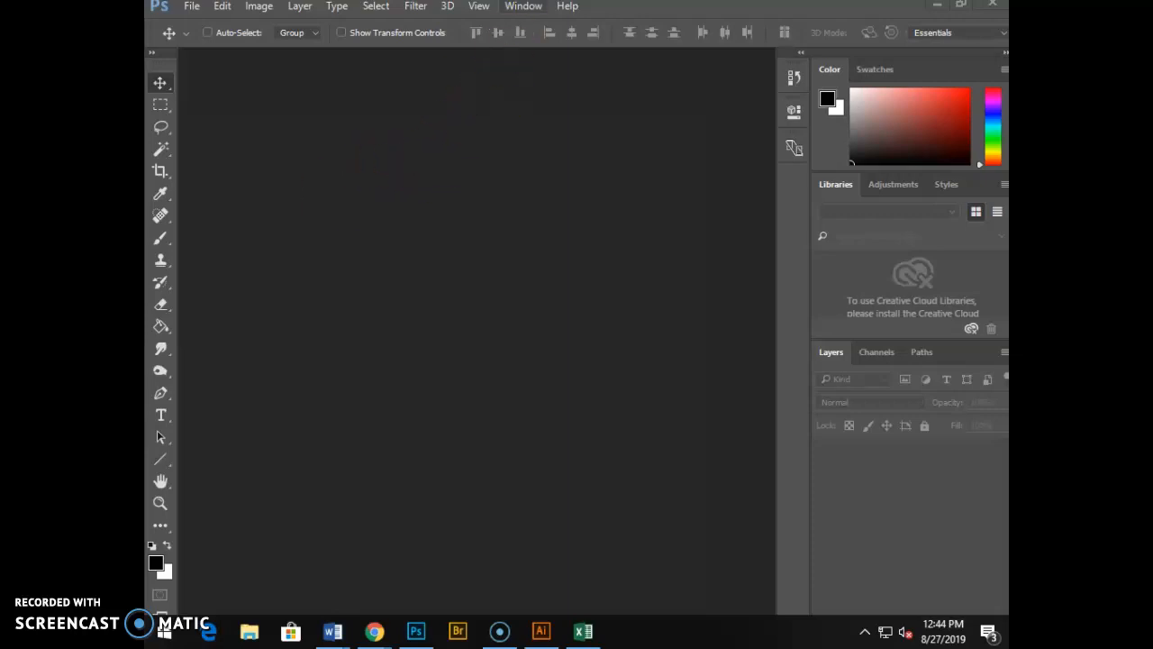
# Step: Reset the Essentials workspace to its default layout
pyautogui.click(523, 7)
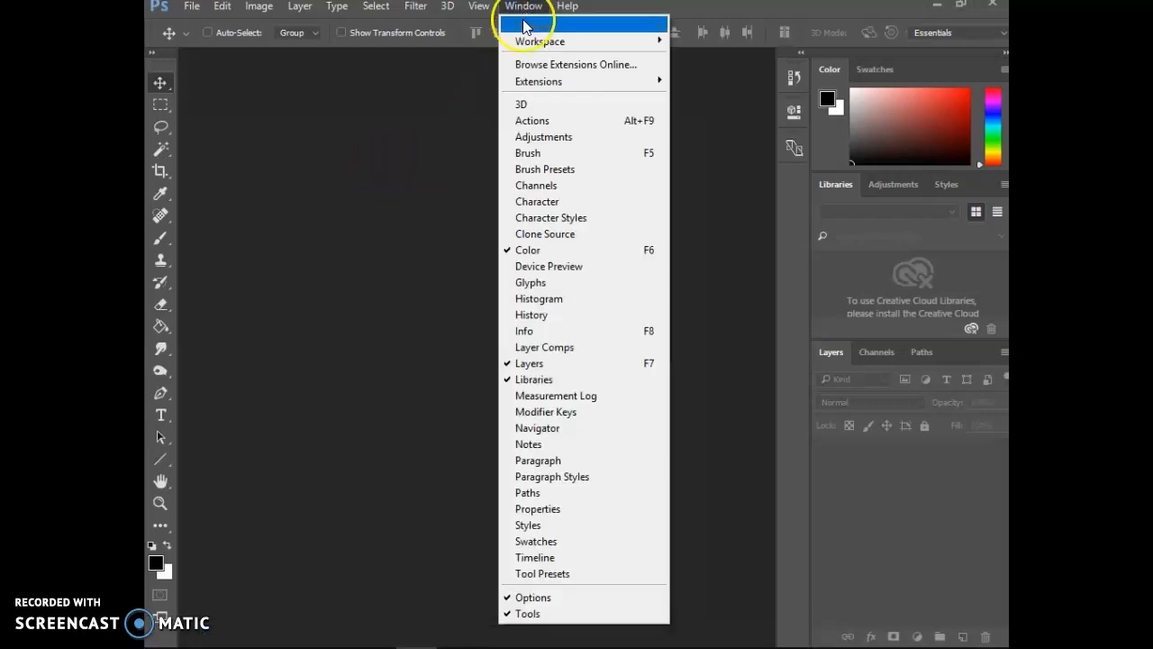
pyautogui.moveTo(535, 40)
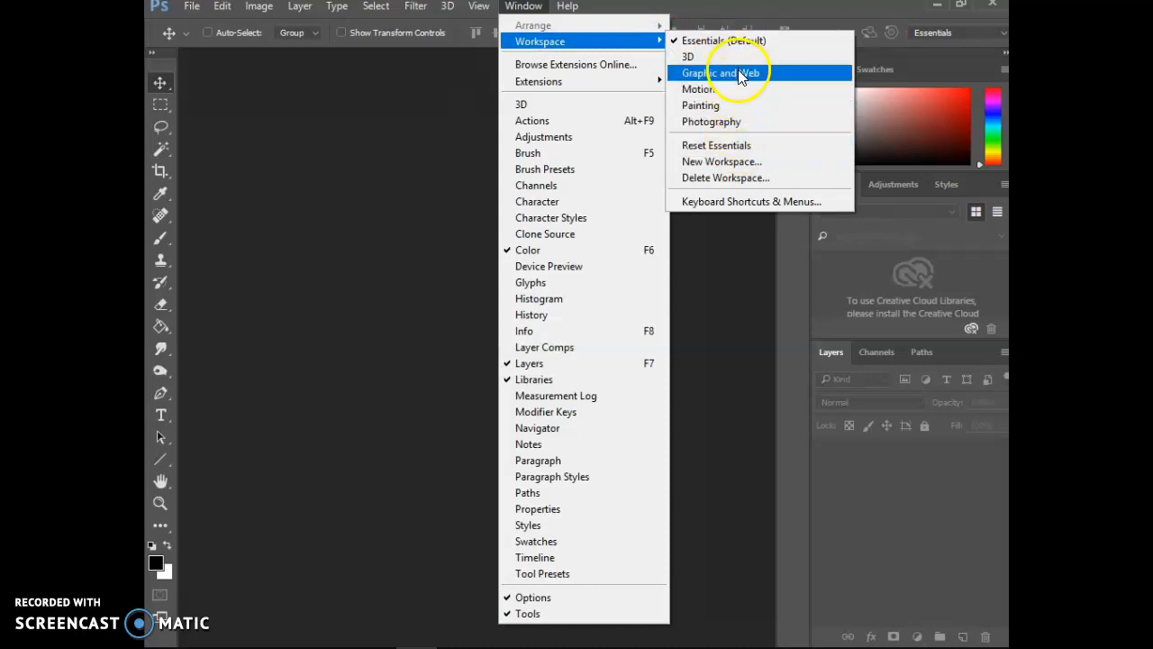
pyautogui.click(748, 125)
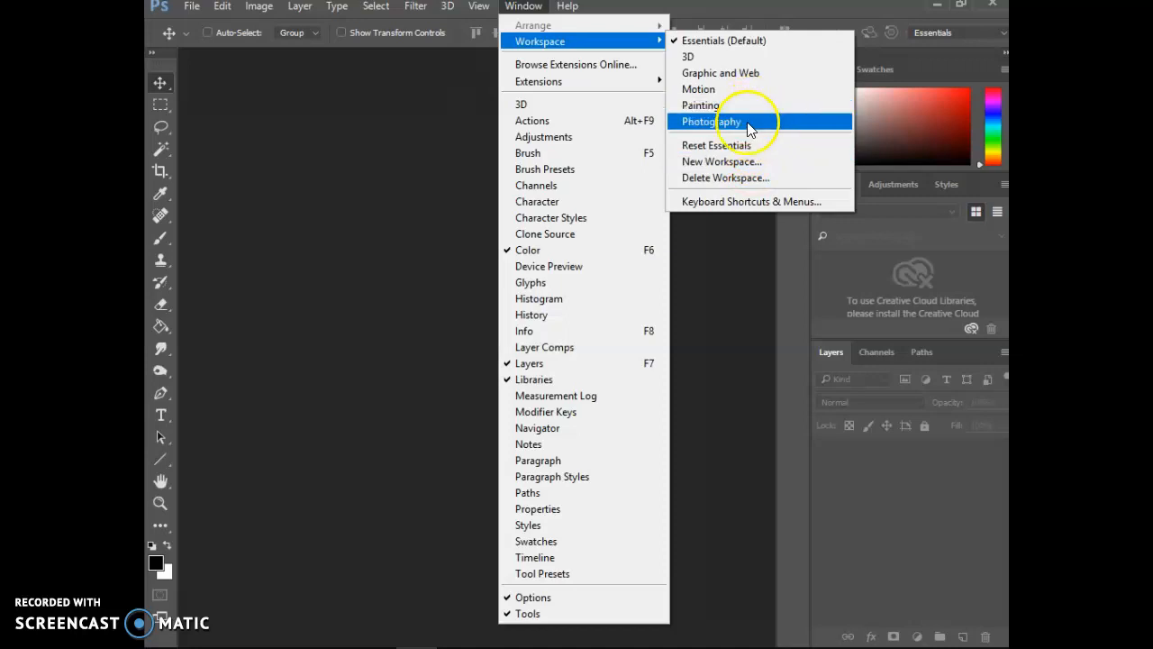
pyautogui.click(746, 145)
pyautogui.click(179, 79)
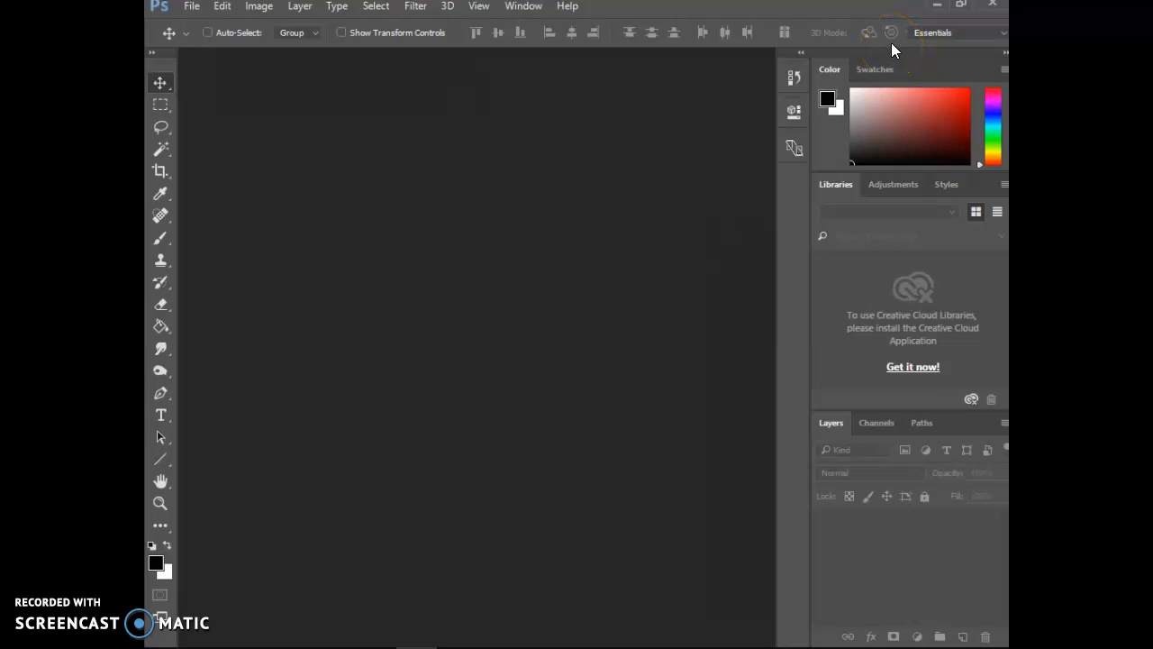
# Step: Start opening an existing file and browse to the personal pictures subfolder inside Pictures on the H: network drive
pyautogui.click(193, 7)
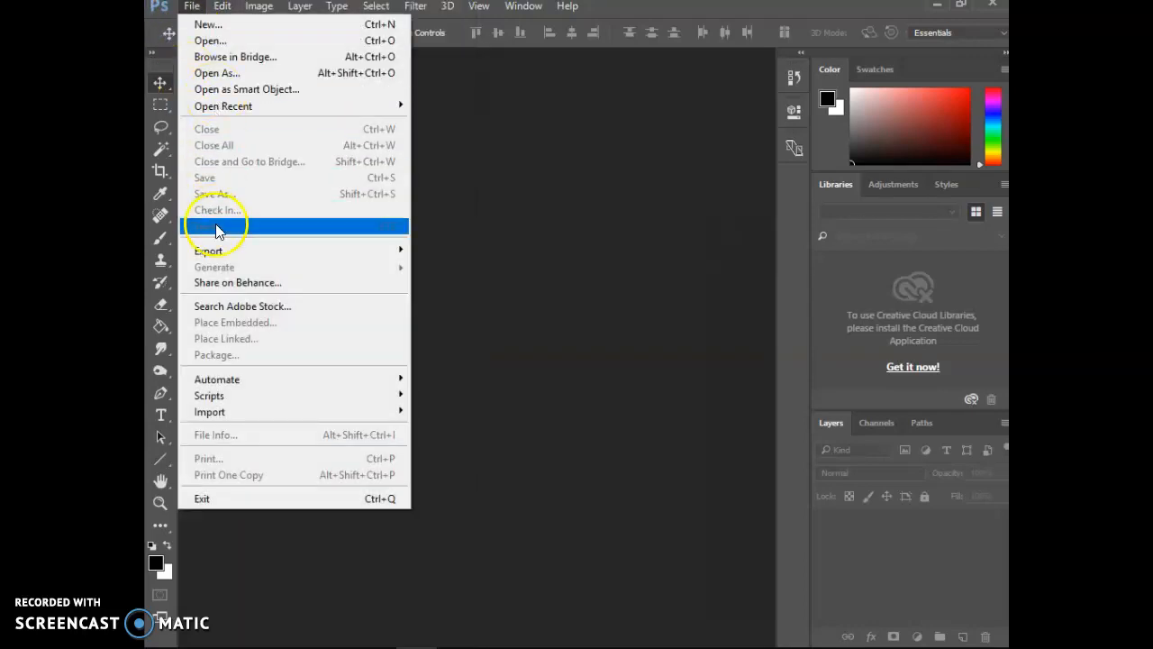
pyautogui.click(224, 45)
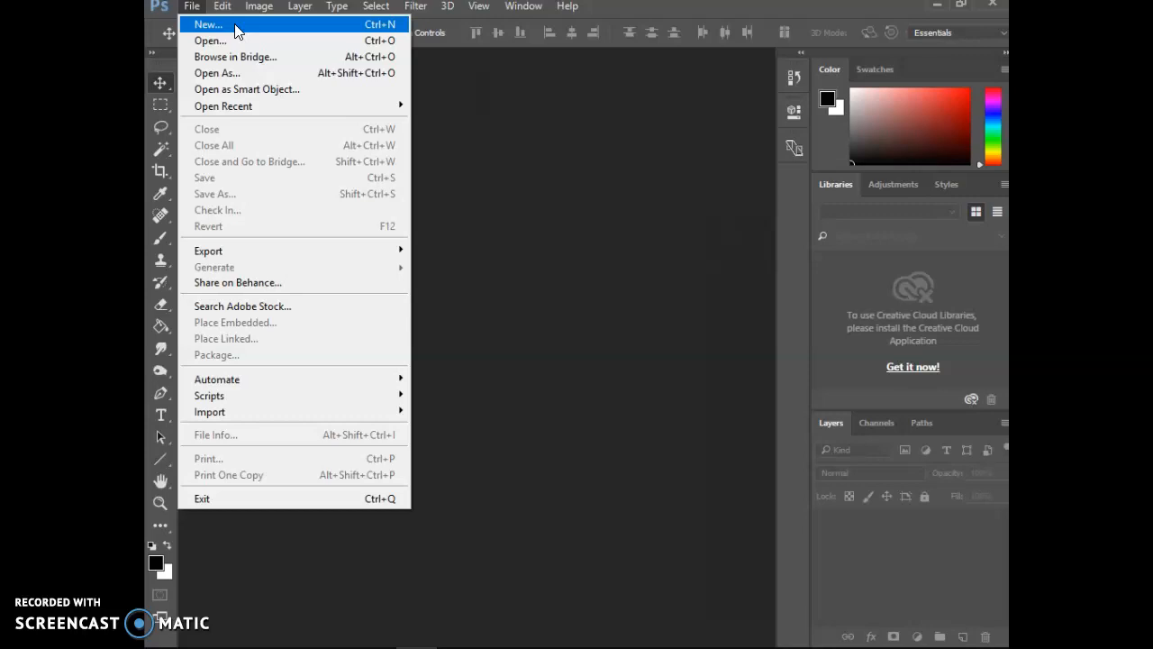
pyautogui.moveTo(242, 108)
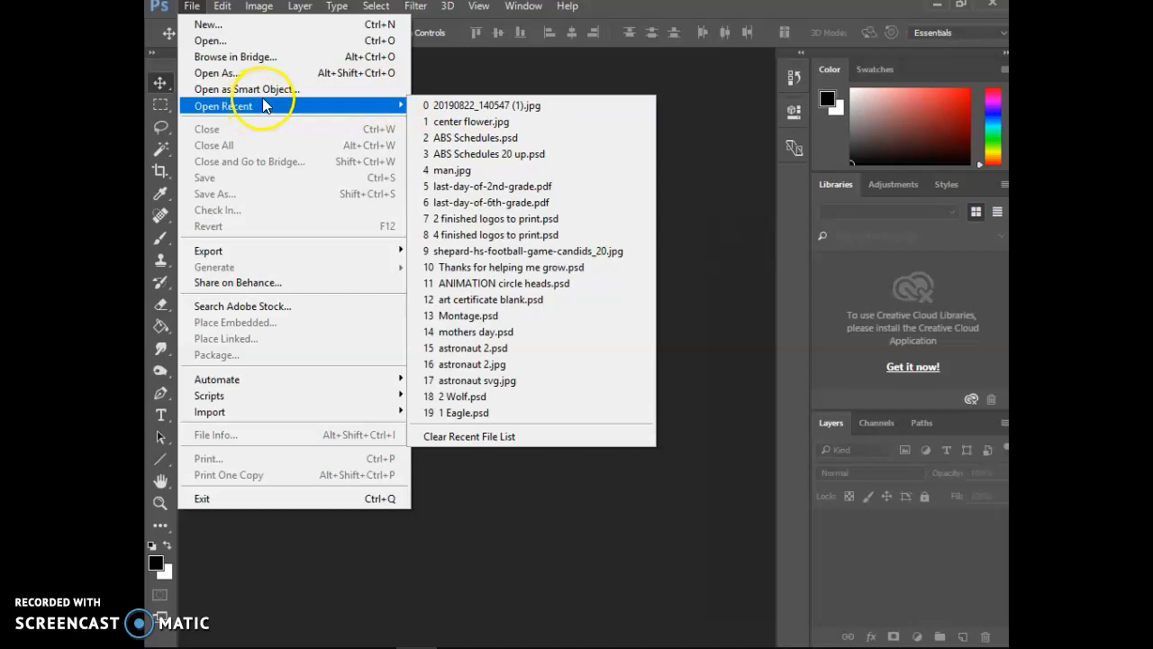
pyautogui.click(245, 43)
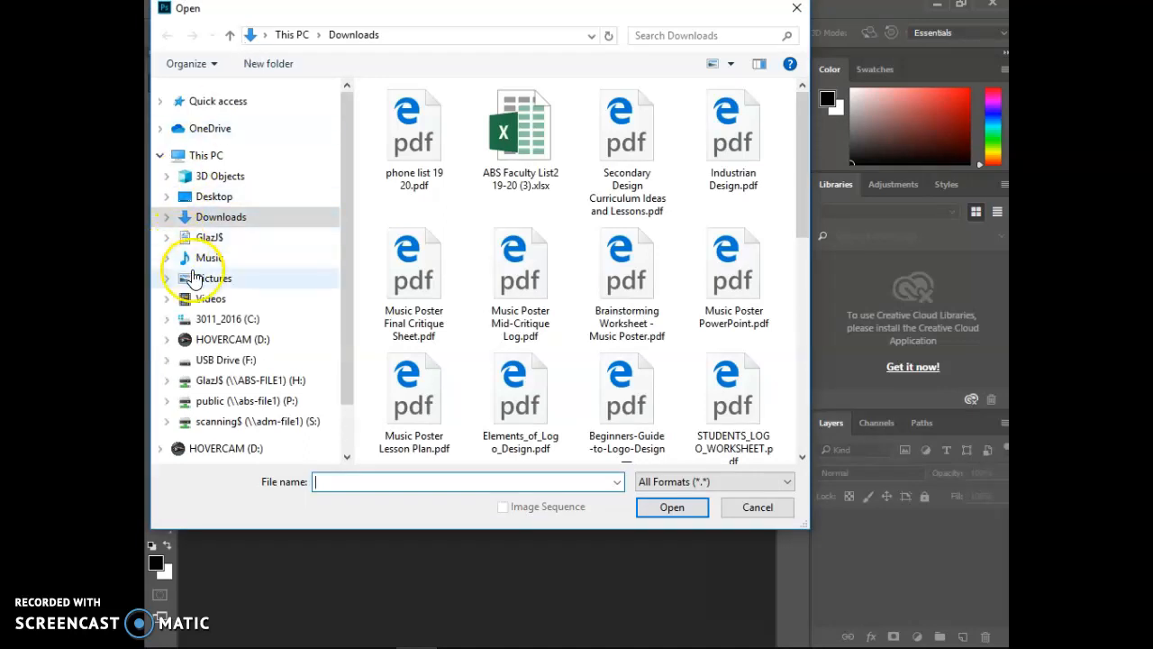
pyautogui.click(197, 228)
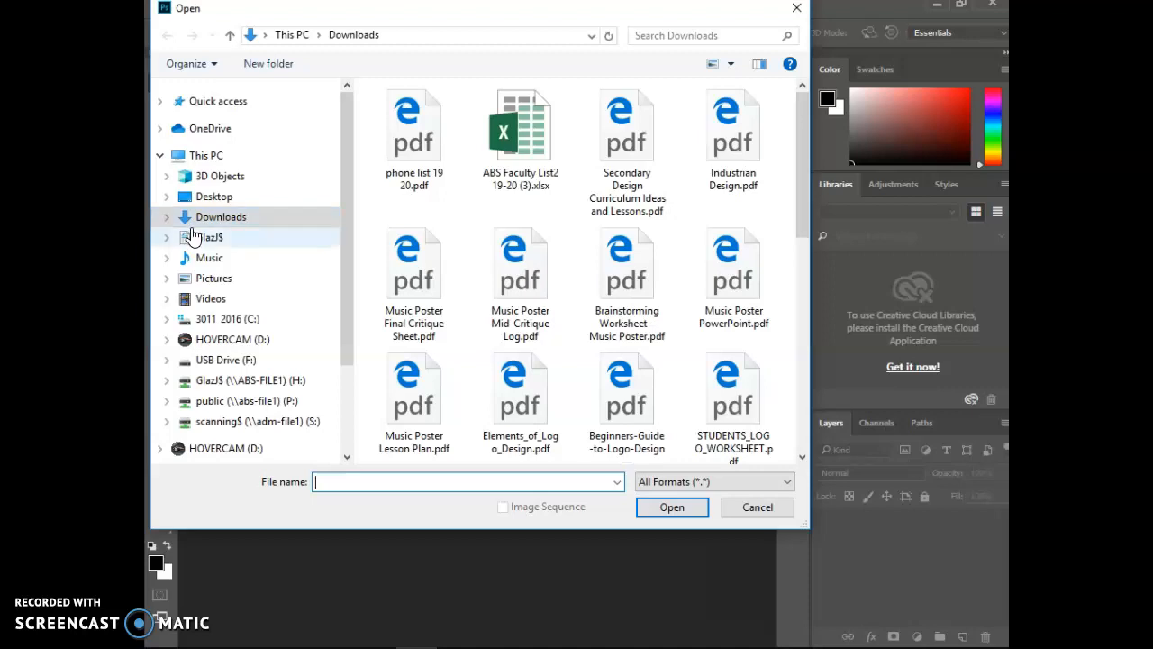
pyautogui.click(236, 277)
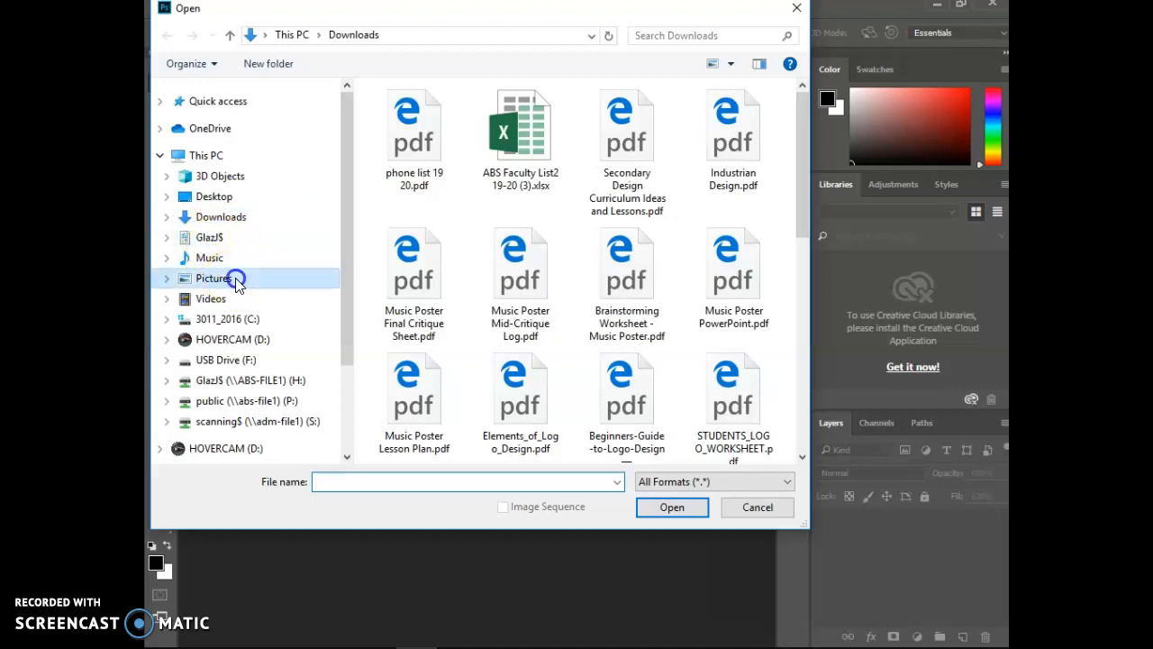
pyautogui.click(266, 384)
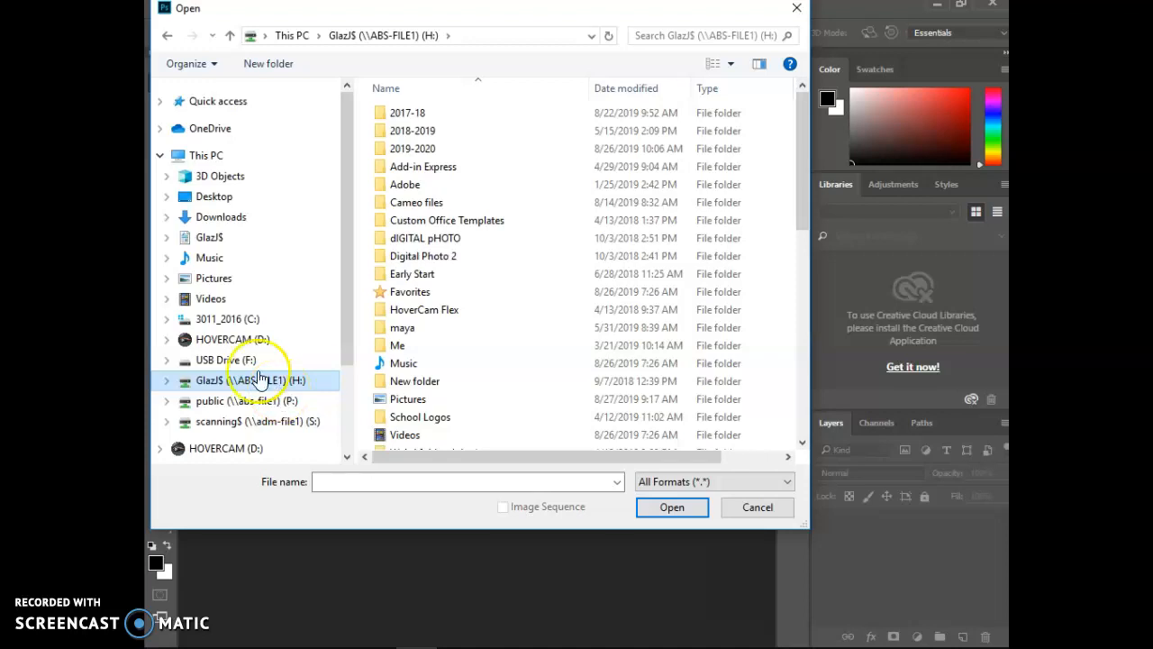
pyautogui.click(394, 401)
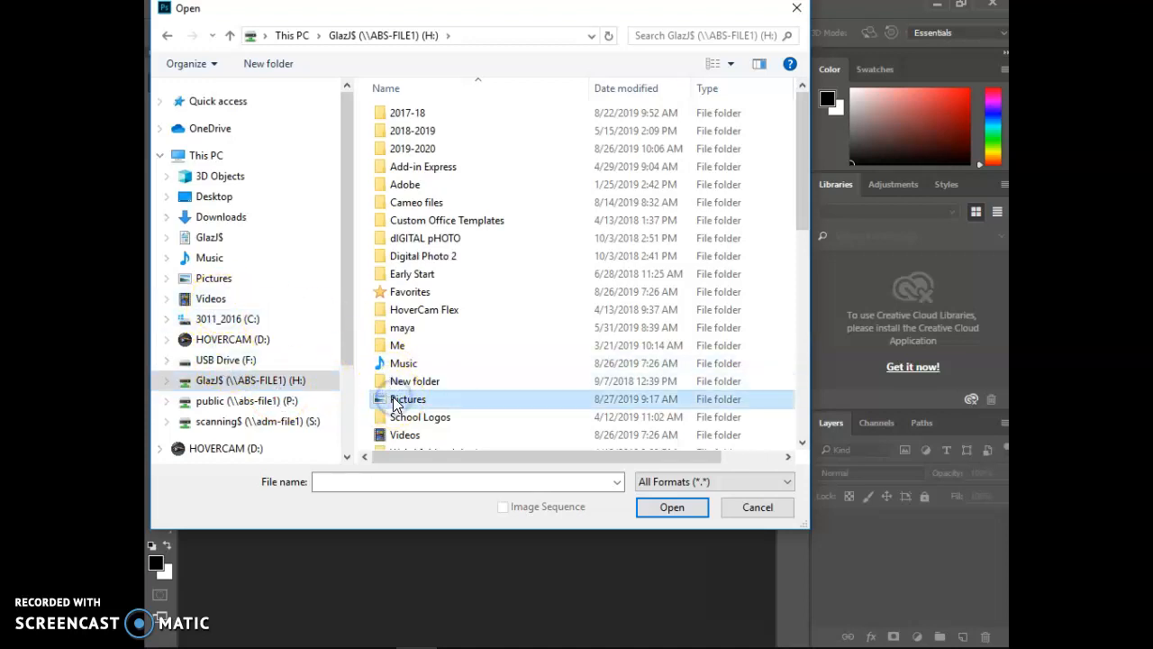
pyautogui.doubleClick(394, 403)
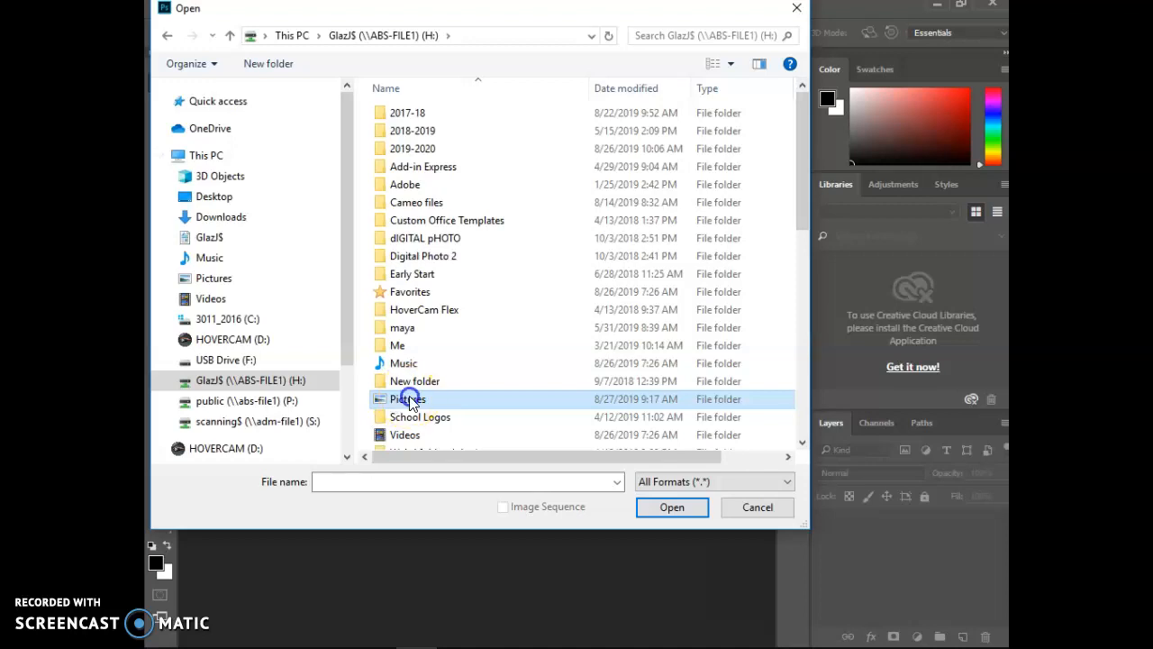
pyautogui.doubleClick(439, 206)
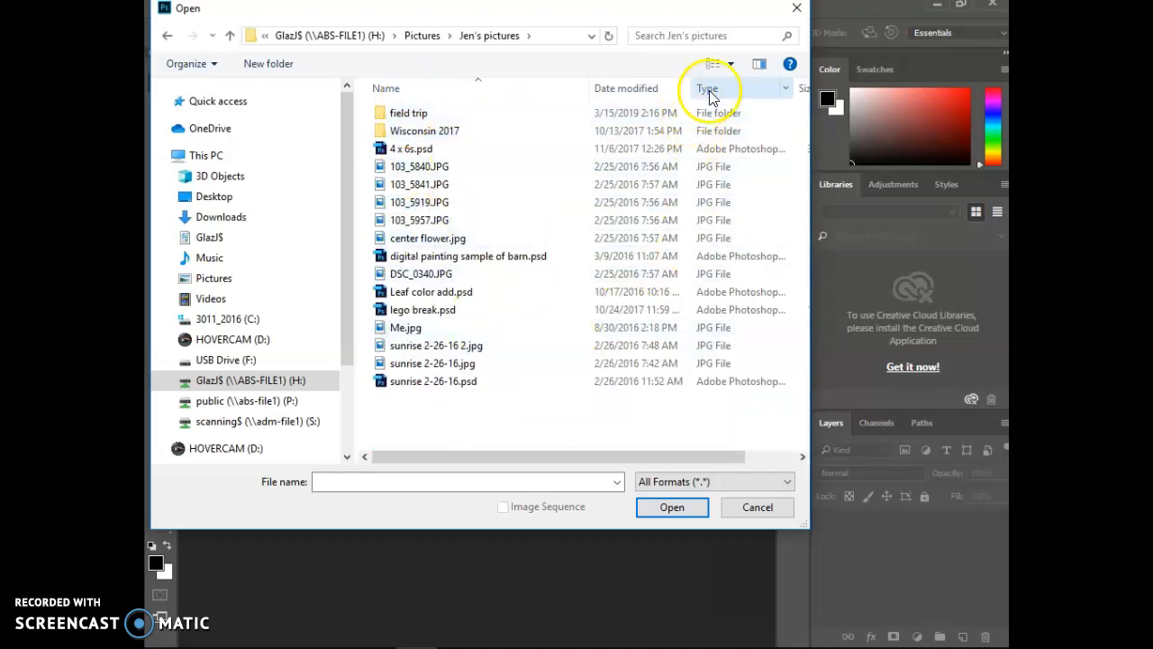
# Step: Display the folder's files as large icons and open the photo 103_5840.JPG
pyautogui.click(731, 63)
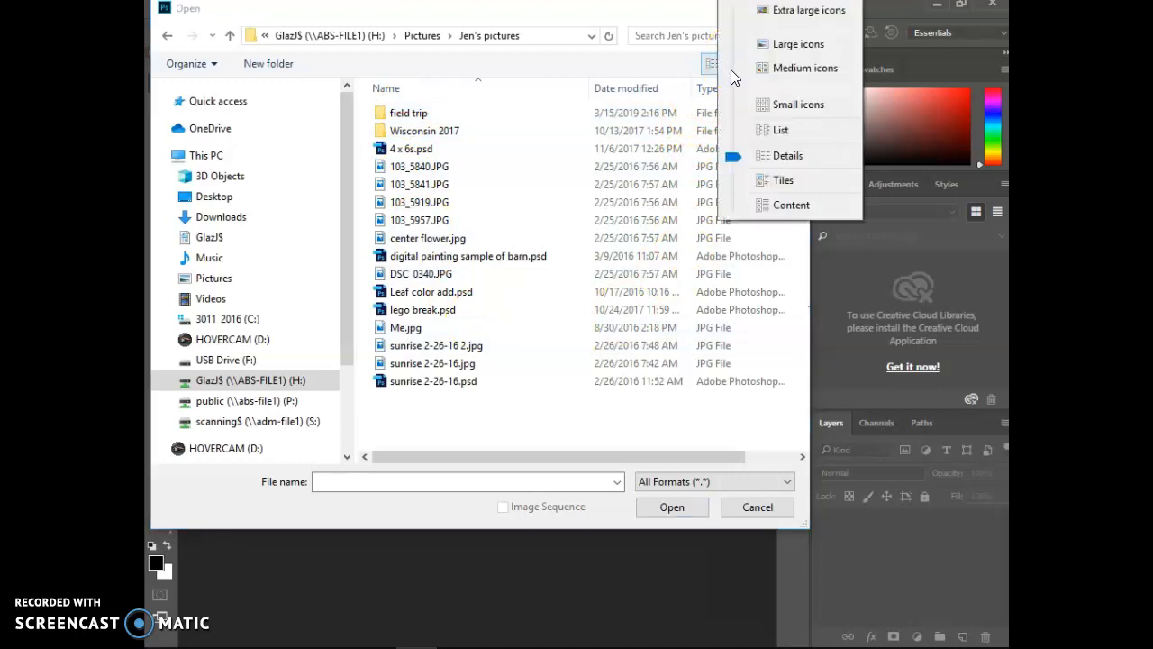
pyautogui.click(780, 44)
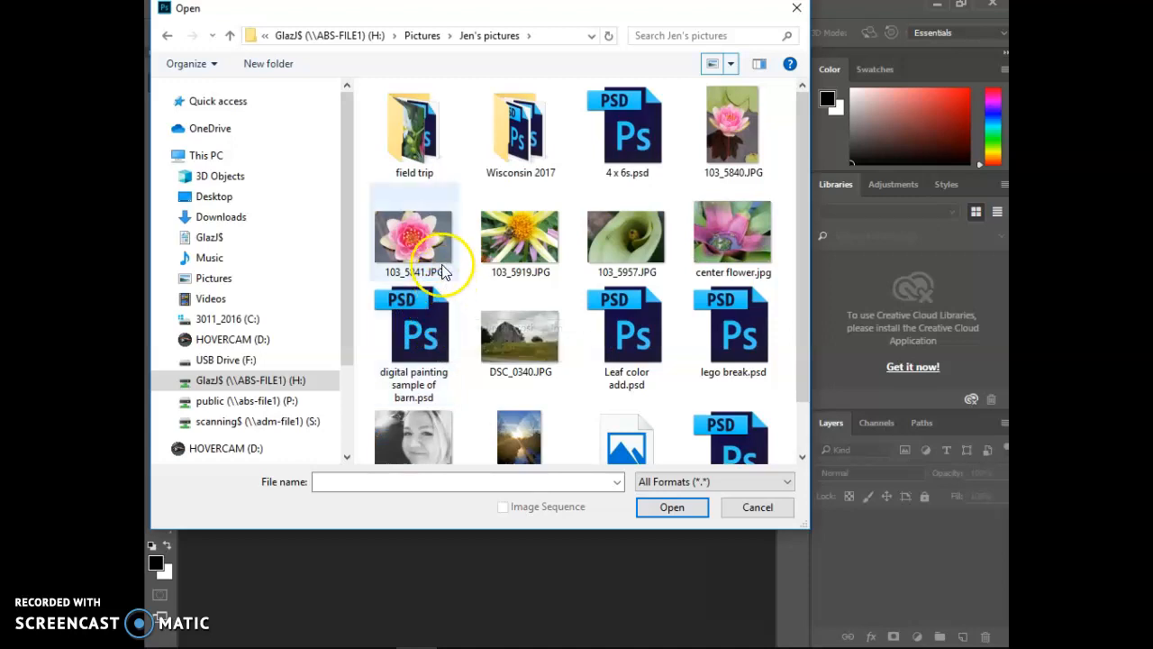
pyautogui.click(750, 139)
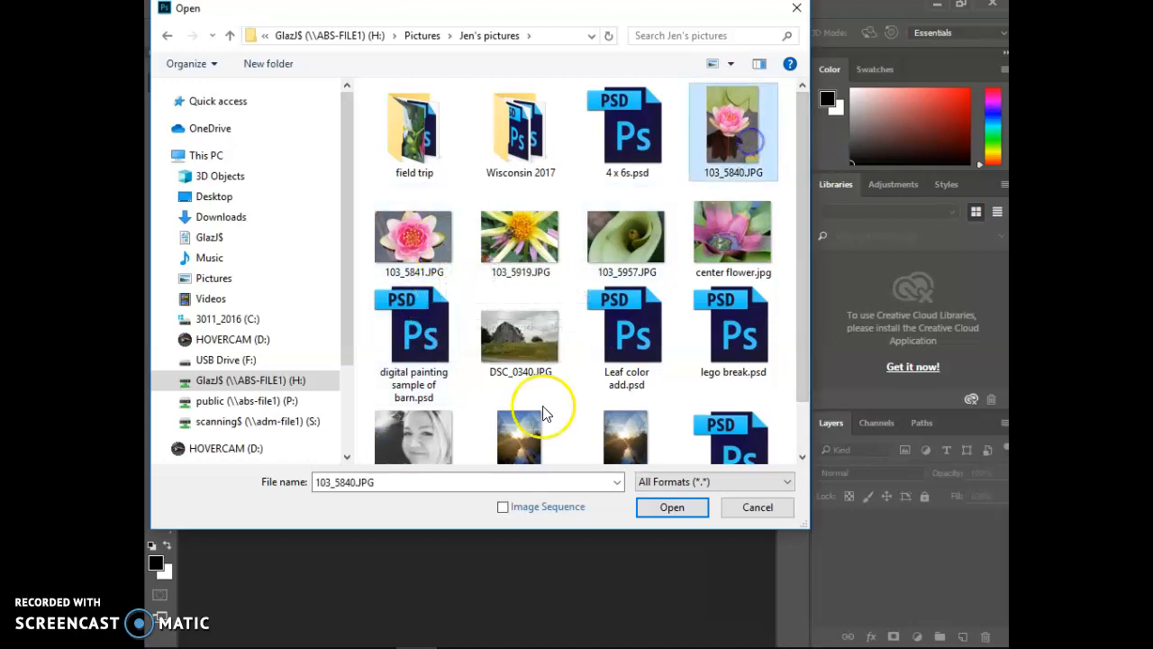
pyautogui.click(656, 506)
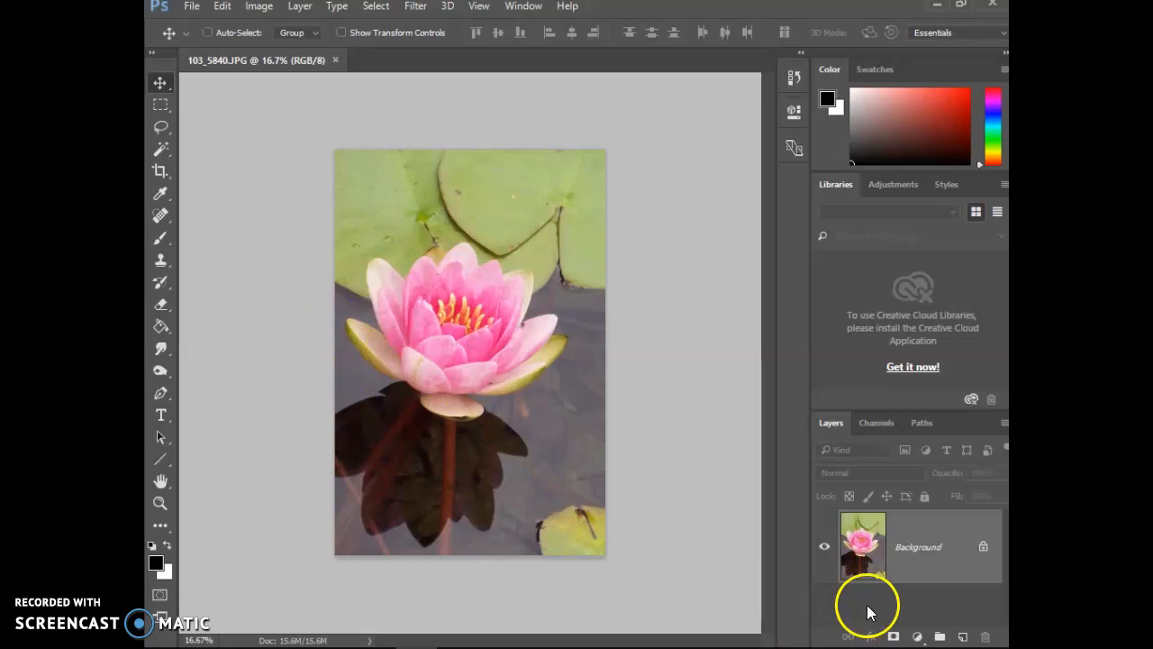
# Step: Make the Layers panel taller by shrinking the Libraries panel above it, and check that Layers is enabled among the visible panels
pyautogui.moveTo(893, 409); pyautogui.dragTo(894, 338)
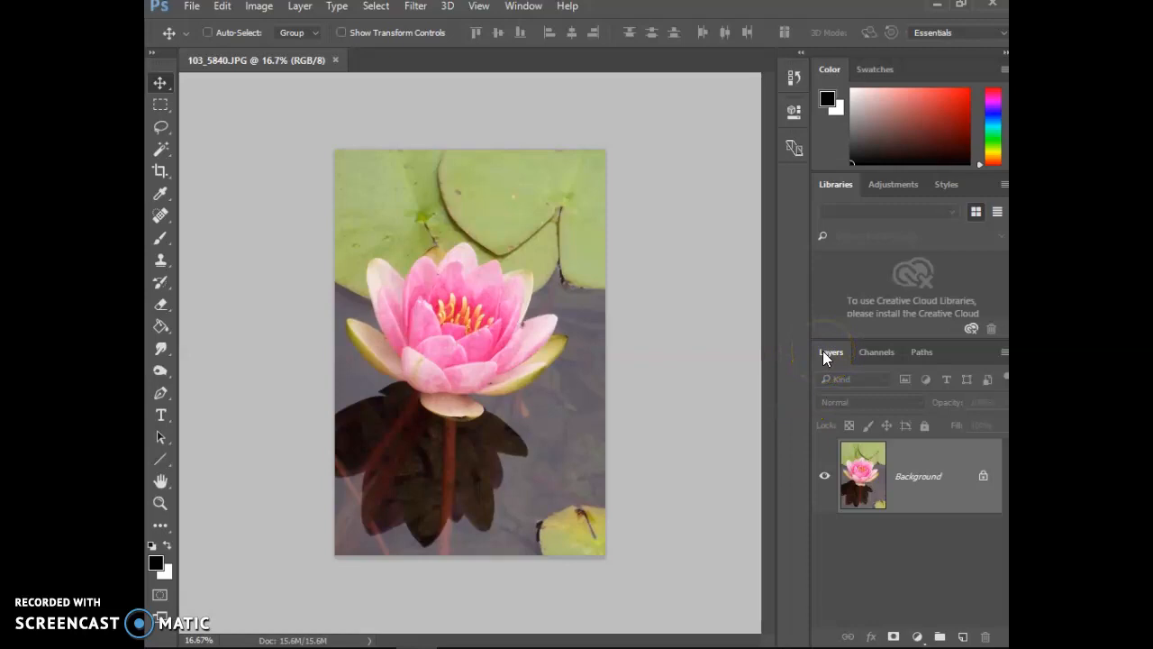
pyautogui.click(519, 7)
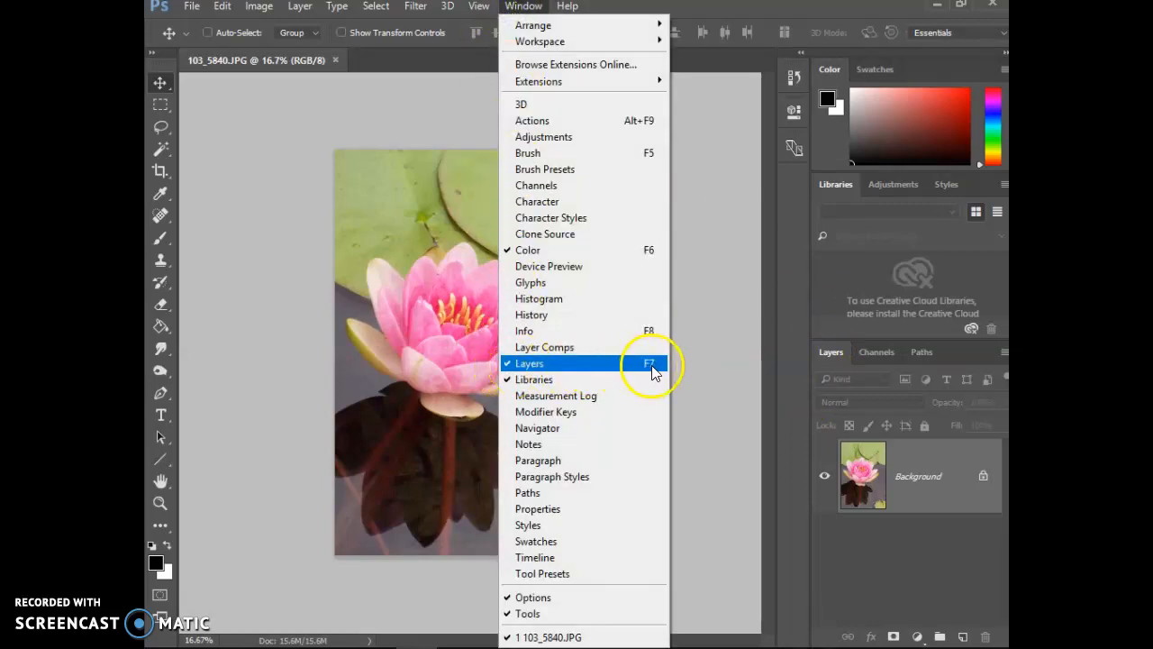
pyautogui.click(856, 533)
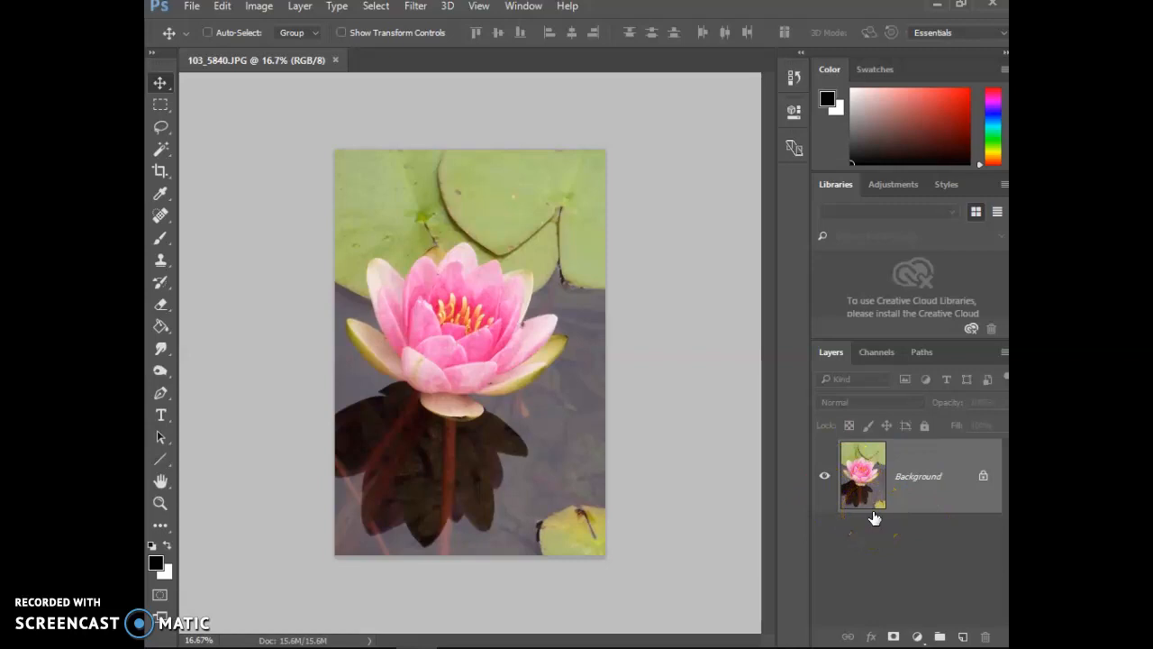
# Step: Duplicate the Background layer of the water lily photo and select the original Background layer
pyautogui.hotkey('ctrl', 'j')
pyautogui.rightClick(897, 546)
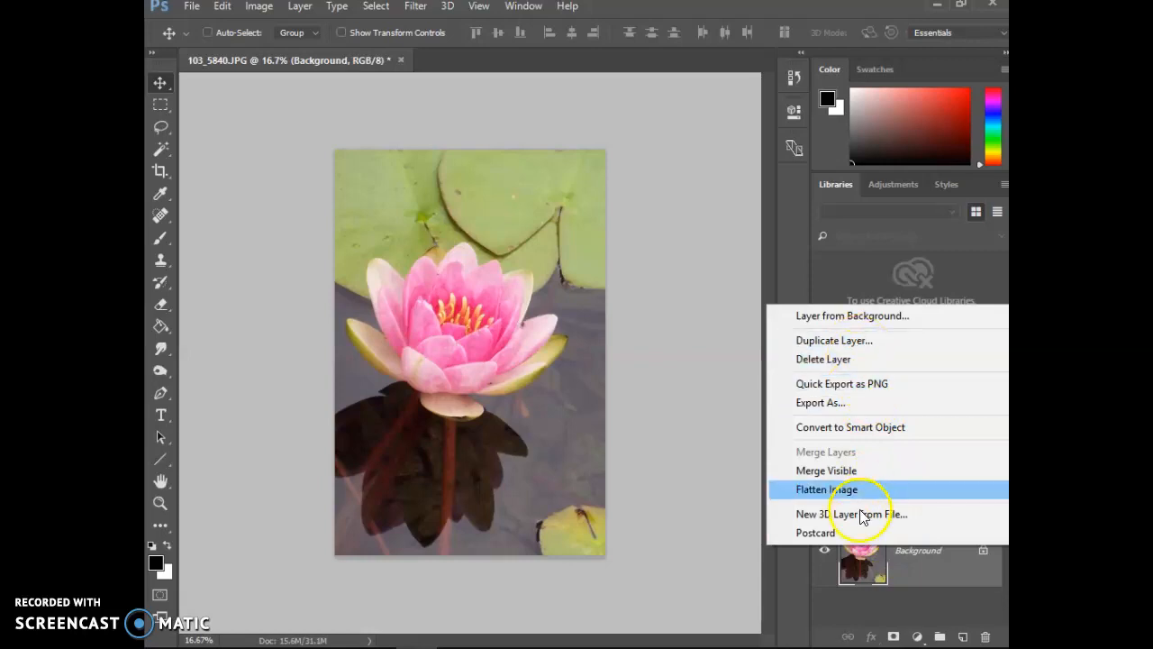
pyautogui.click(856, 602)
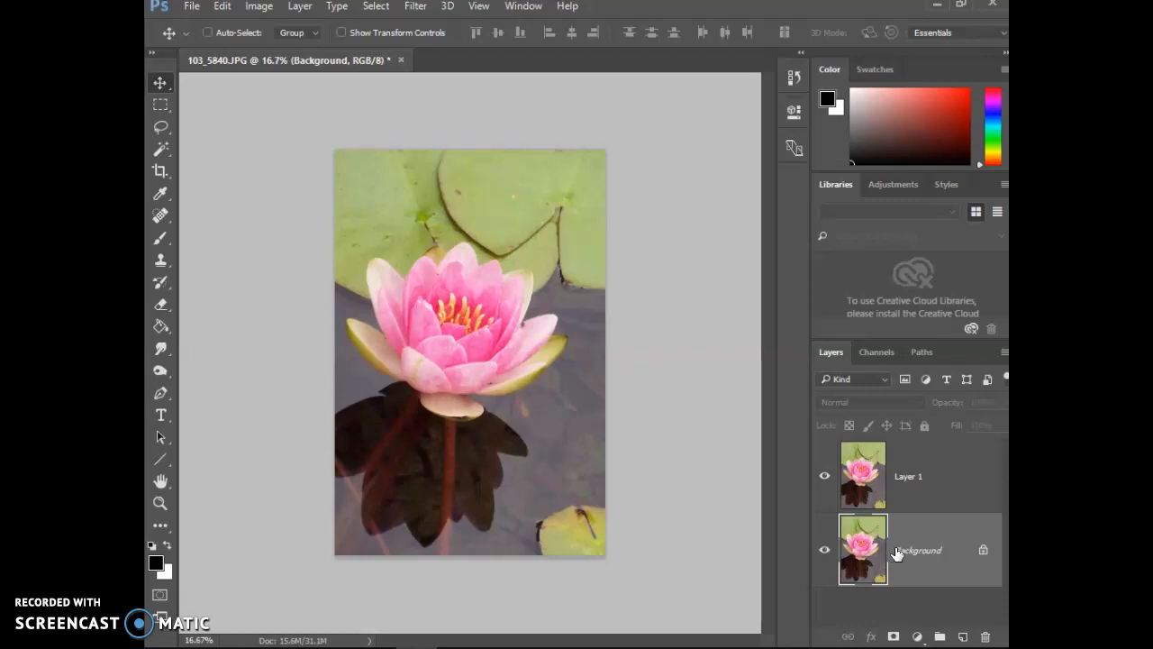
pyautogui.click(895, 563)
# Step: Open the recent file ABS Schedules.psd and hide Layer 5
pyautogui.click(192, 7)
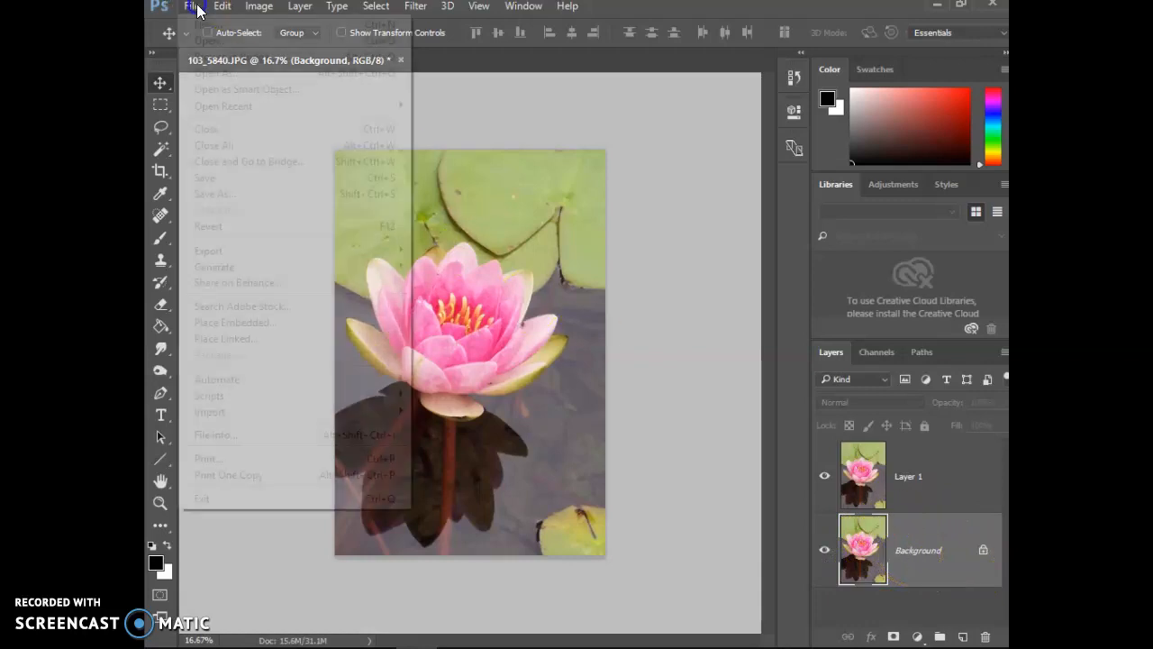
pyautogui.moveTo(221, 106)
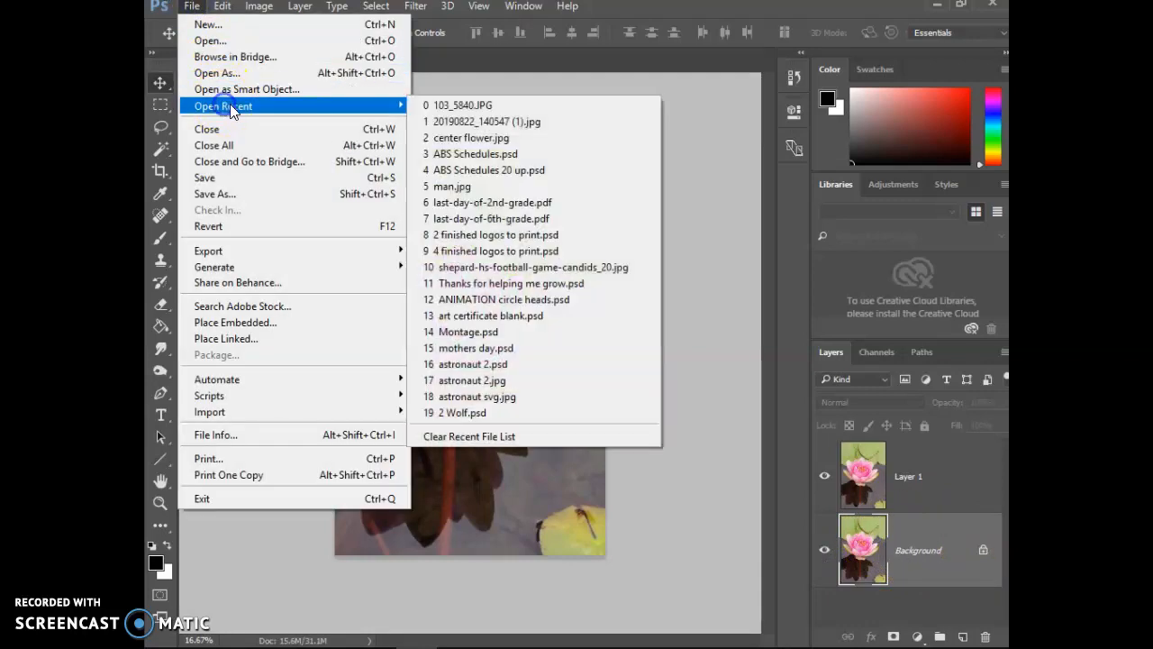
pyautogui.click(495, 153)
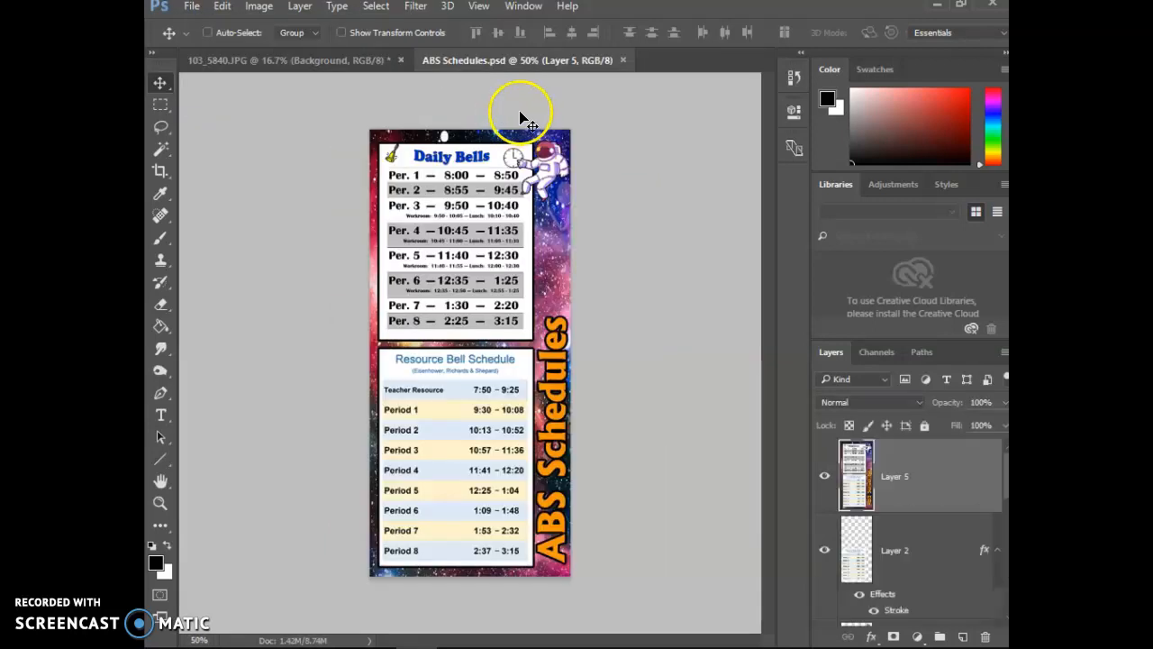
pyautogui.scroll(-3, 885, 481)
pyautogui.scroll(3, 881, 481)
pyautogui.click(822, 480)
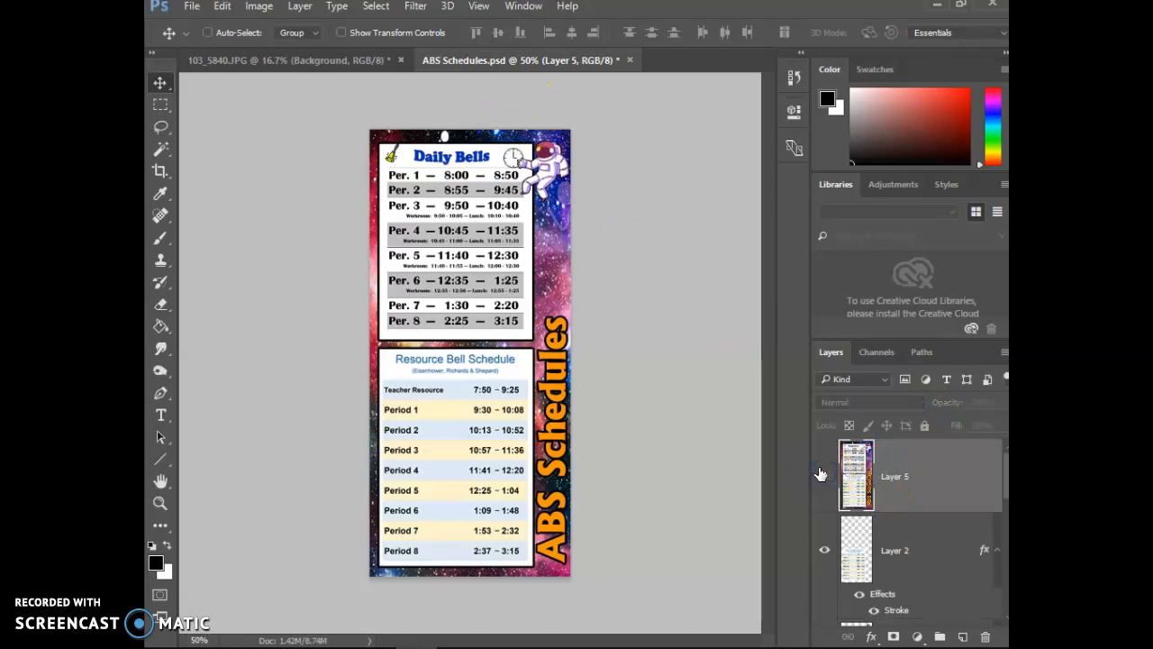
# Step: Locate the Background and Layer 4 at the end of the layer stack, and hide the galaxy image on Layer 4
pyautogui.scroll(-3, 941, 543)
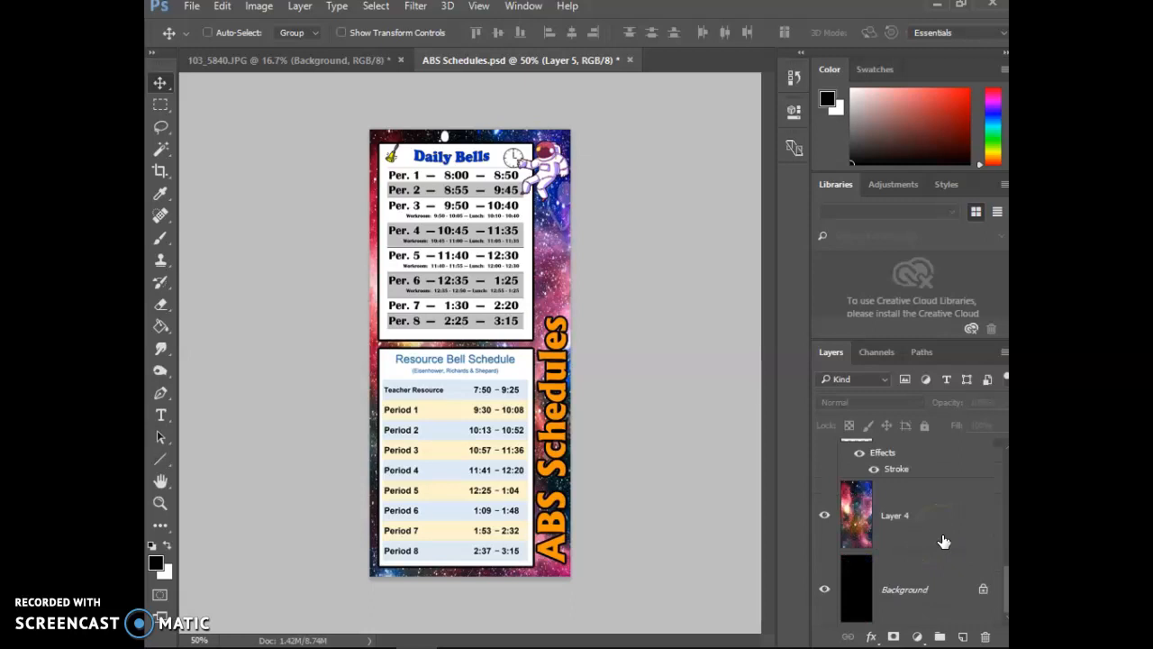
pyautogui.click(944, 497)
pyautogui.click(904, 578)
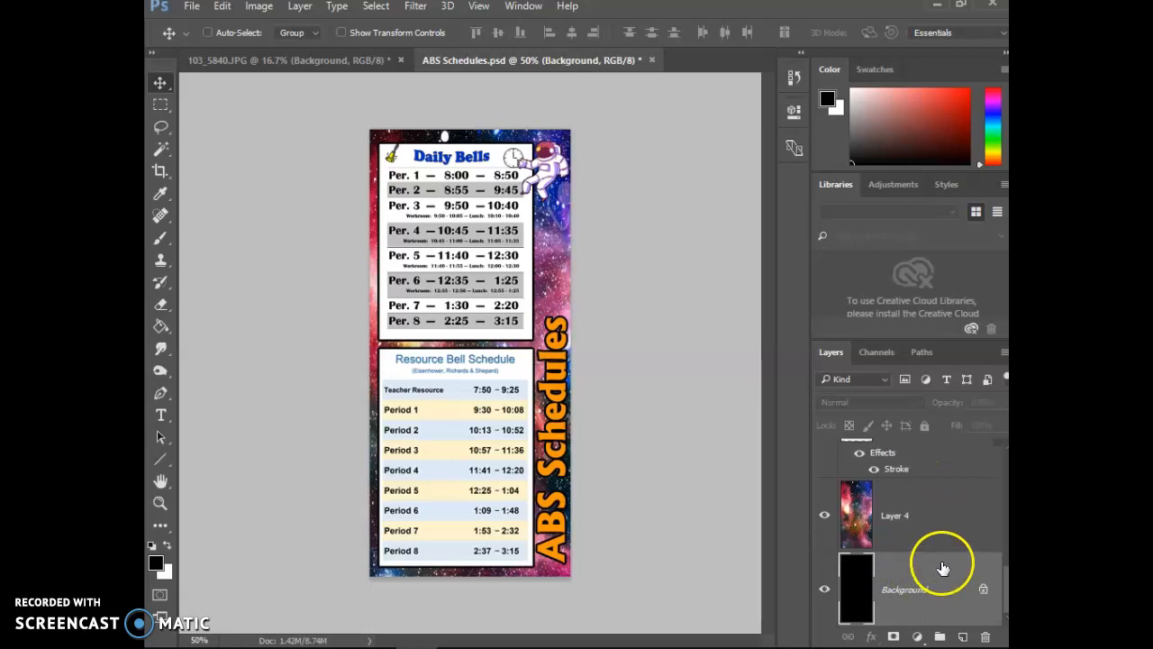
pyautogui.click(915, 500)
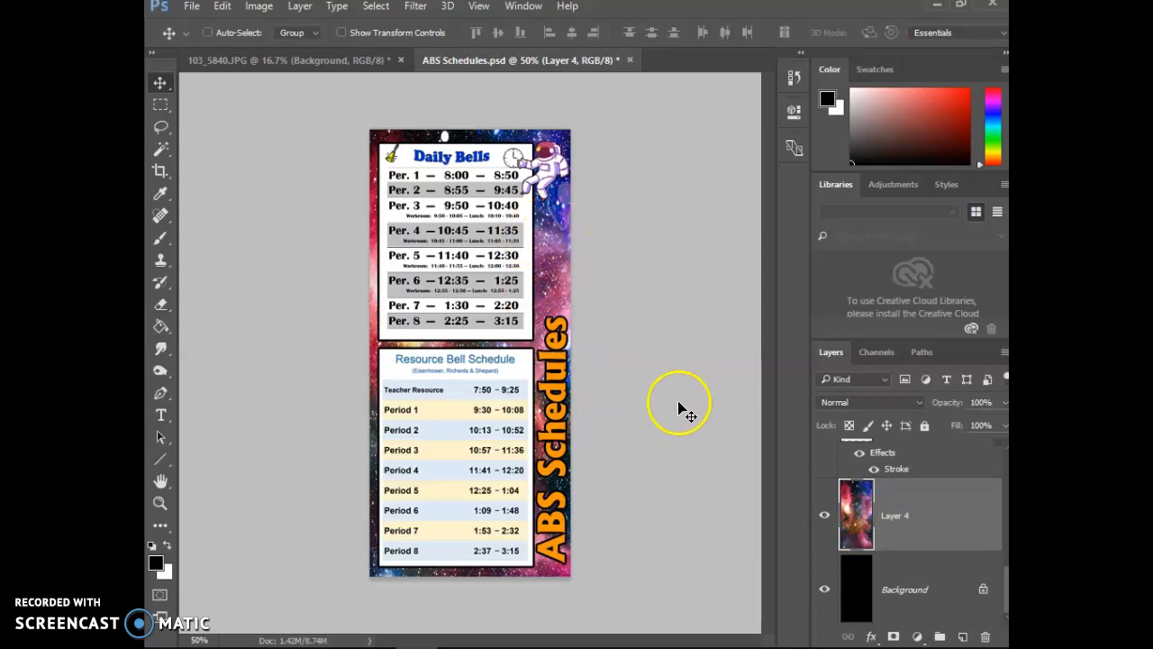
pyautogui.scroll(1, 973, 516)
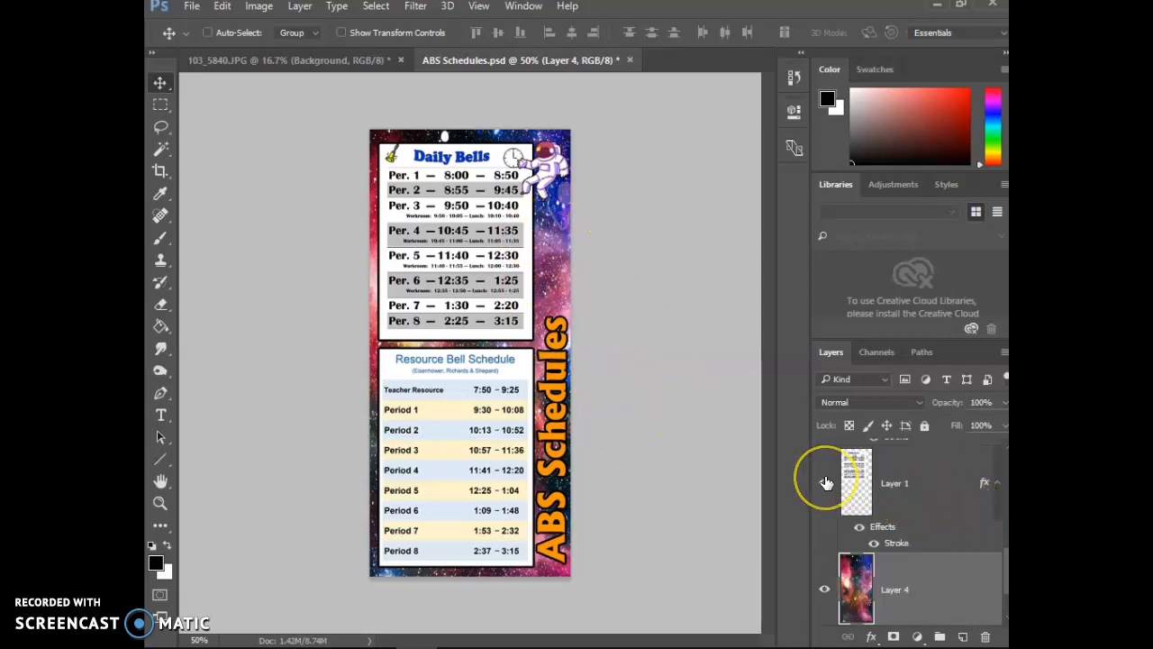
pyautogui.click(824, 584)
pyautogui.scroll(-1, 827, 586)
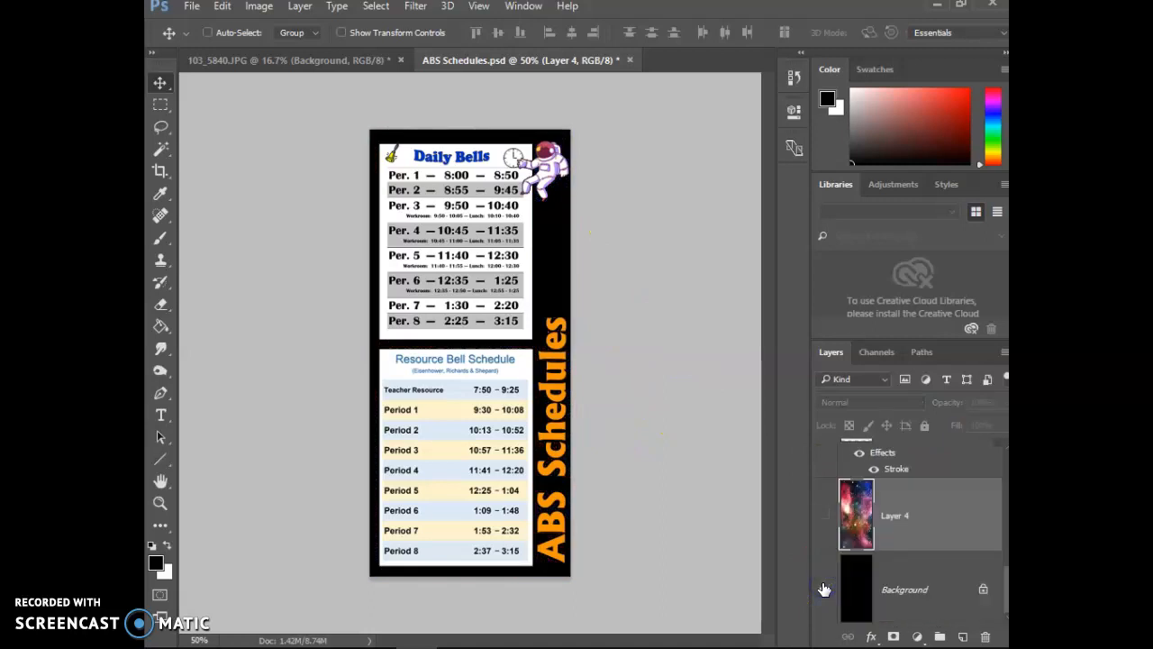
# Step: Toggle the visibility of the black Background layer several times and leave it hidden
pyautogui.click(826, 590)
pyautogui.click(827, 591)
pyautogui.click(827, 592)
pyautogui.click(827, 593)
pyautogui.click(826, 593)
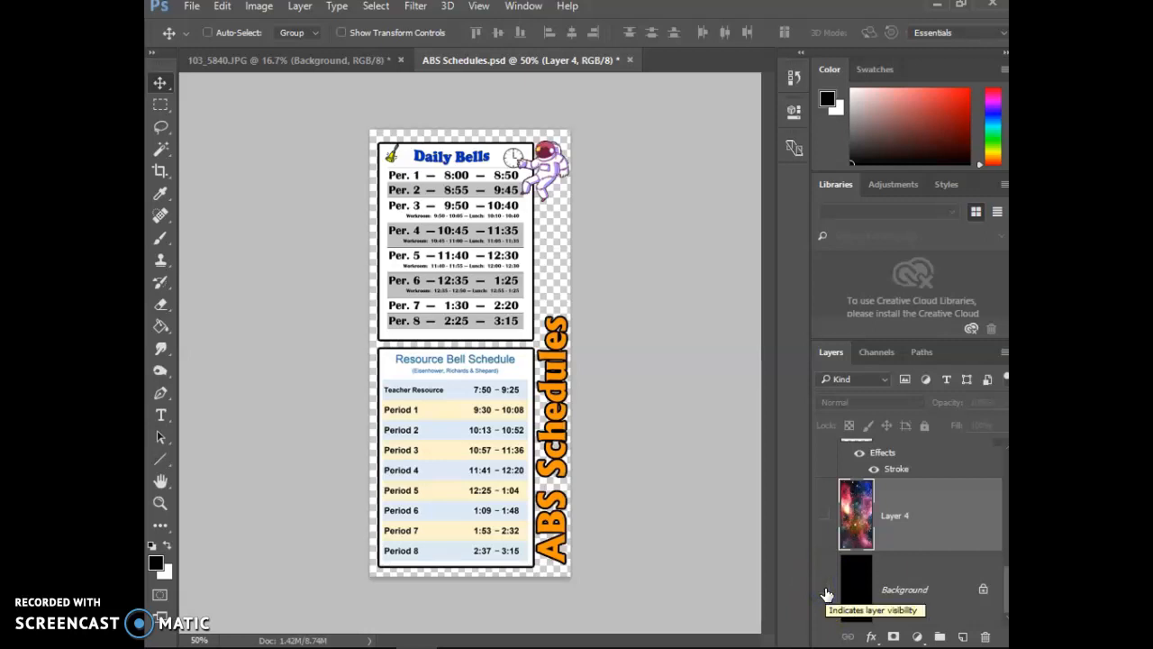
pyautogui.click(826, 593)
pyautogui.click(827, 593)
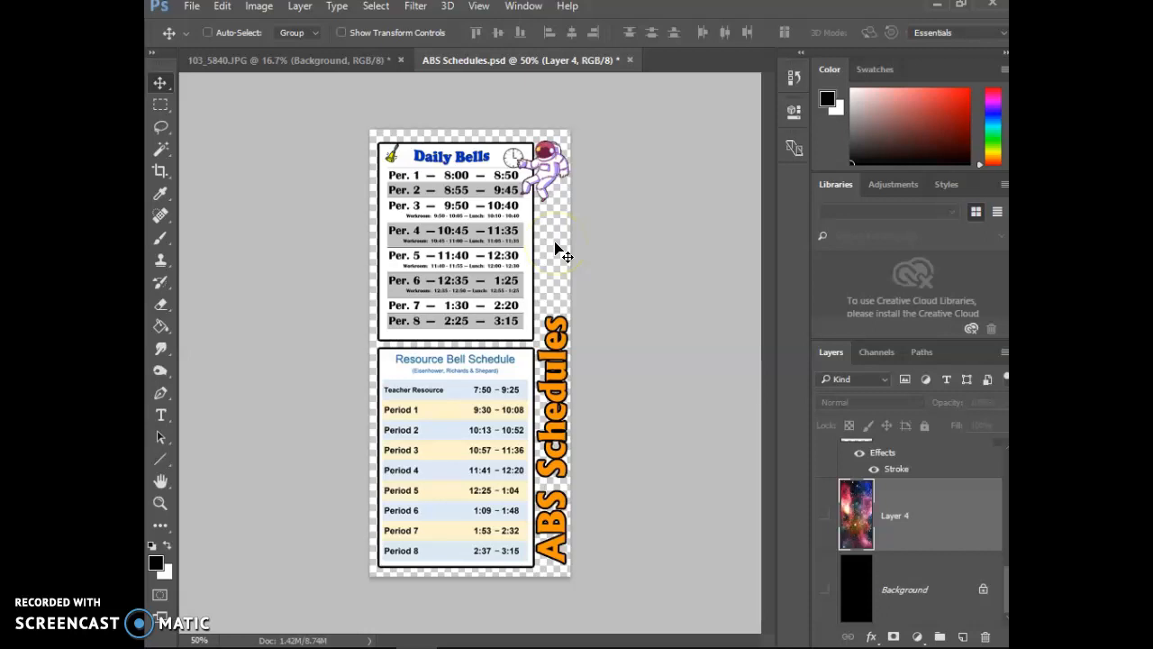
pyautogui.click(556, 251)
pyautogui.moveTo(559, 253); pyautogui.dragTo(555, 280)
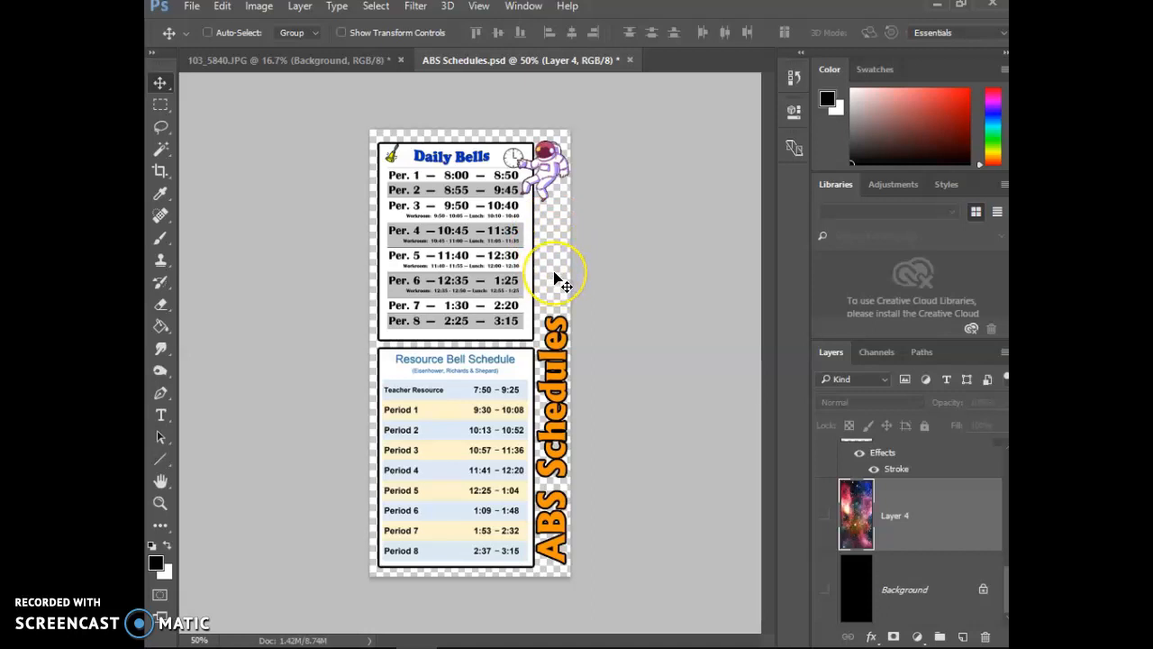
pyautogui.click(557, 259)
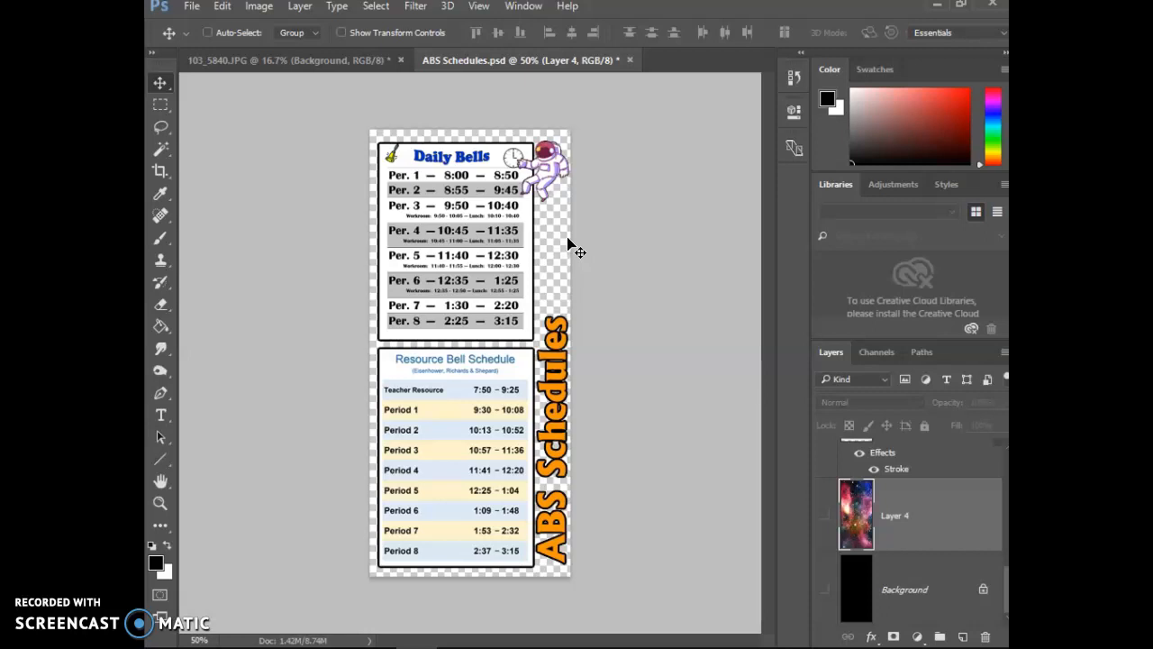
# Step: Hide Layer 2 and show it again
pyautogui.scroll(4, 874, 540)
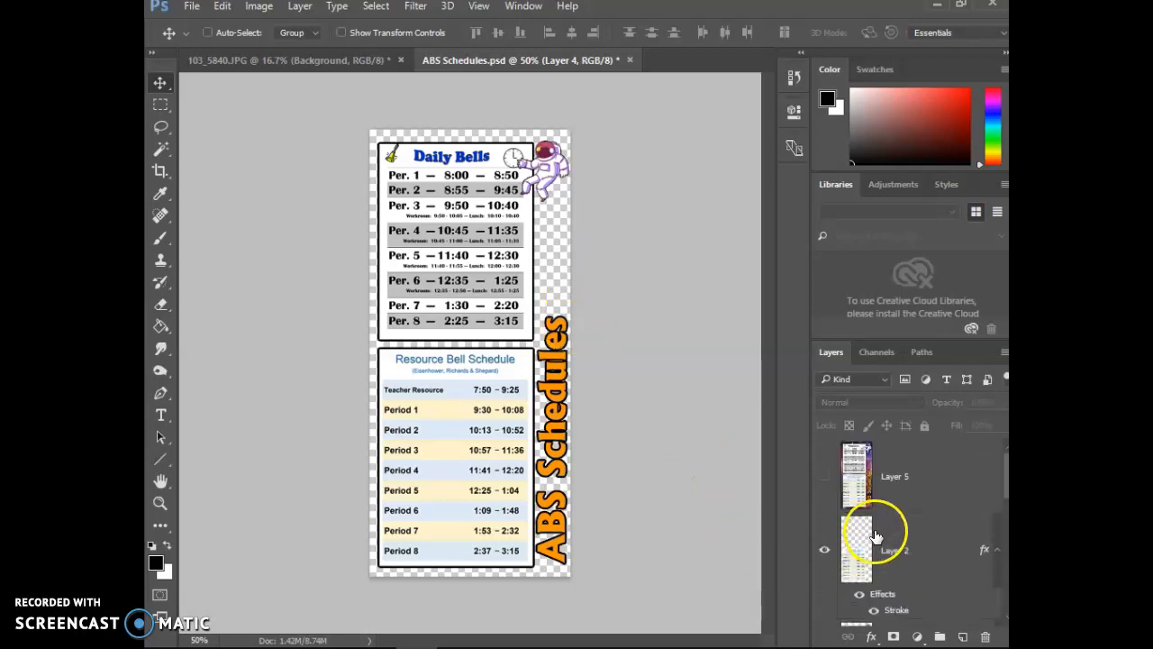
pyautogui.click(824, 550)
pyautogui.click(824, 552)
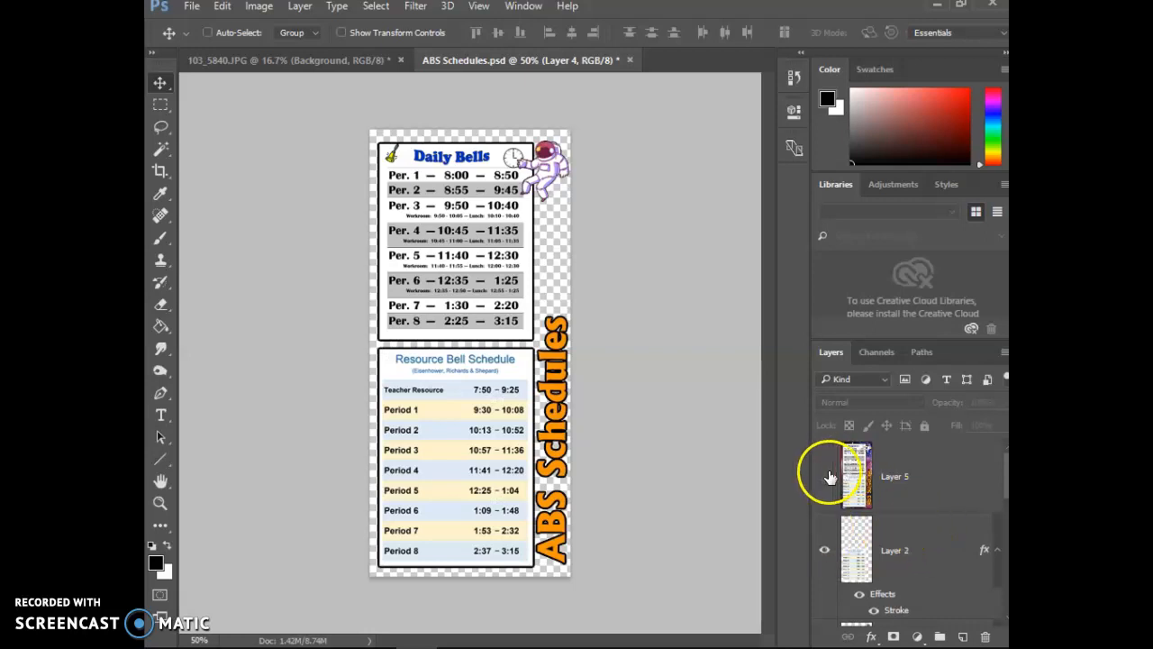
# Step: Select Layer 2 and move the Resource Bell Schedule upward so it overlaps the lower part of the Daily Bells table
pyautogui.click(901, 542)
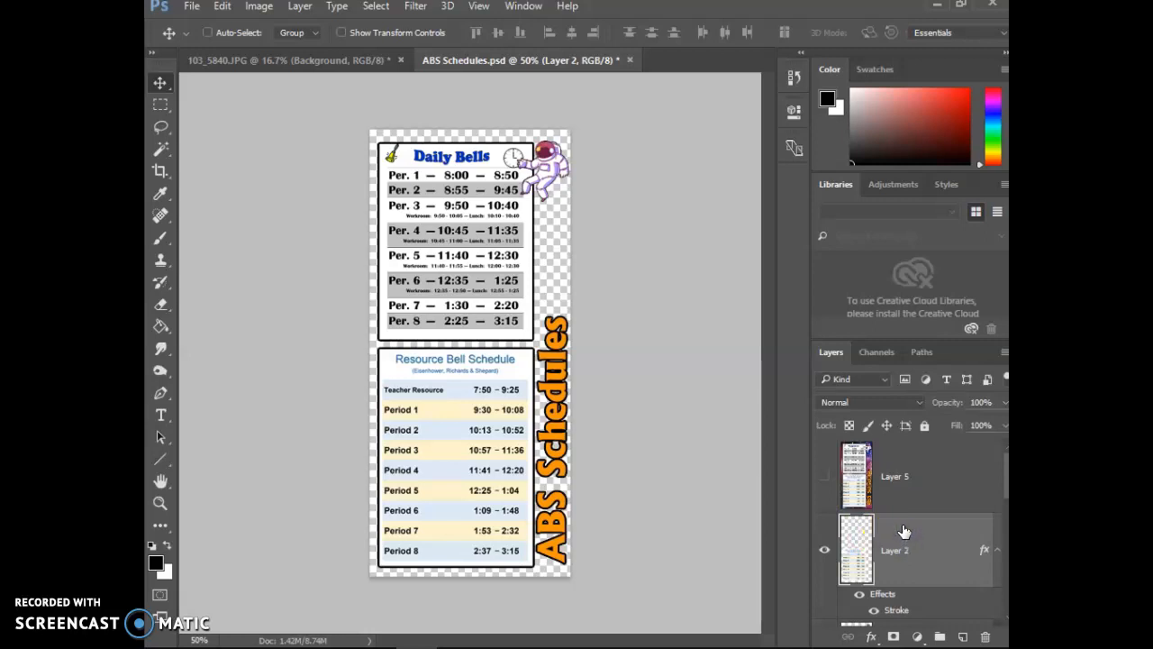
pyautogui.scroll(-2, 904, 532)
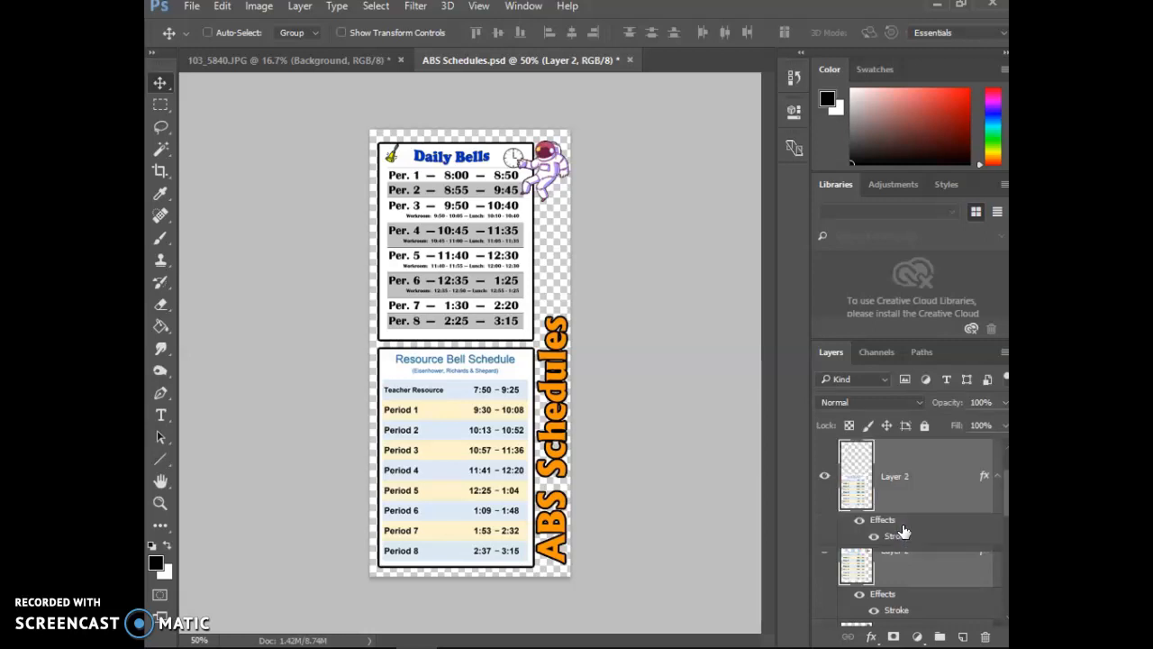
pyautogui.scroll(1, 906, 528)
pyautogui.click(908, 509)
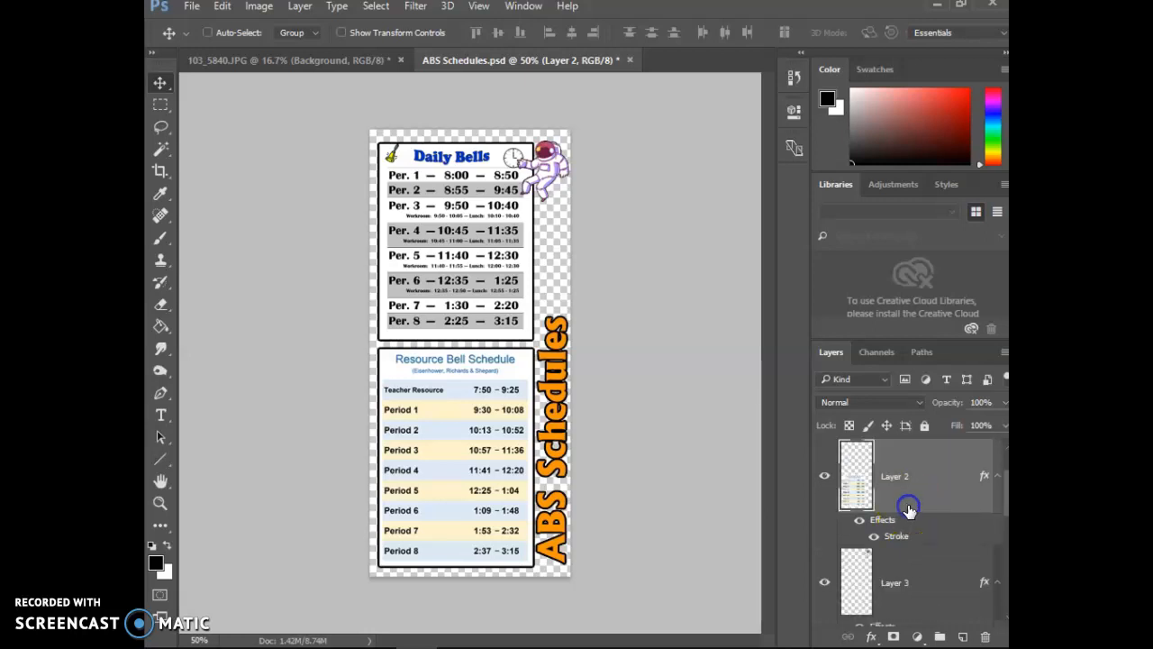
pyautogui.click(477, 304)
pyautogui.moveTo(486, 313); pyautogui.dragTo(475, 255)
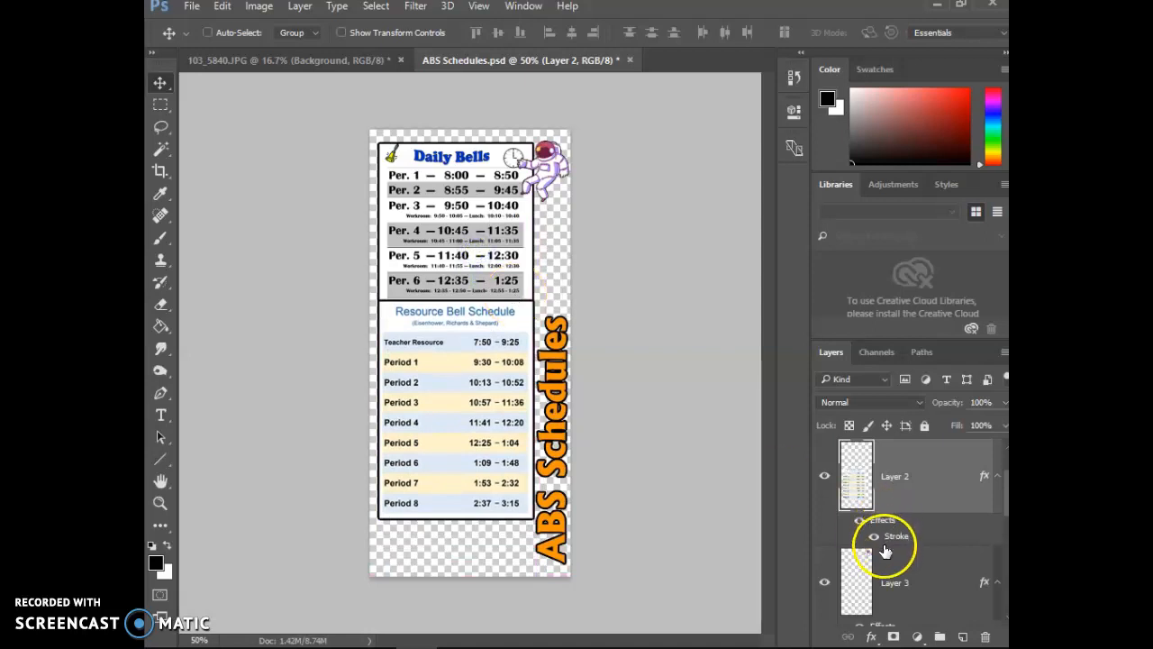
# Step: Select Layer 1 without changing its layer style, and move the Daily Bells table down and left behind the Resource Bell Schedule
pyautogui.scroll(1, 887, 558)
pyautogui.scroll(-3, 901, 550)
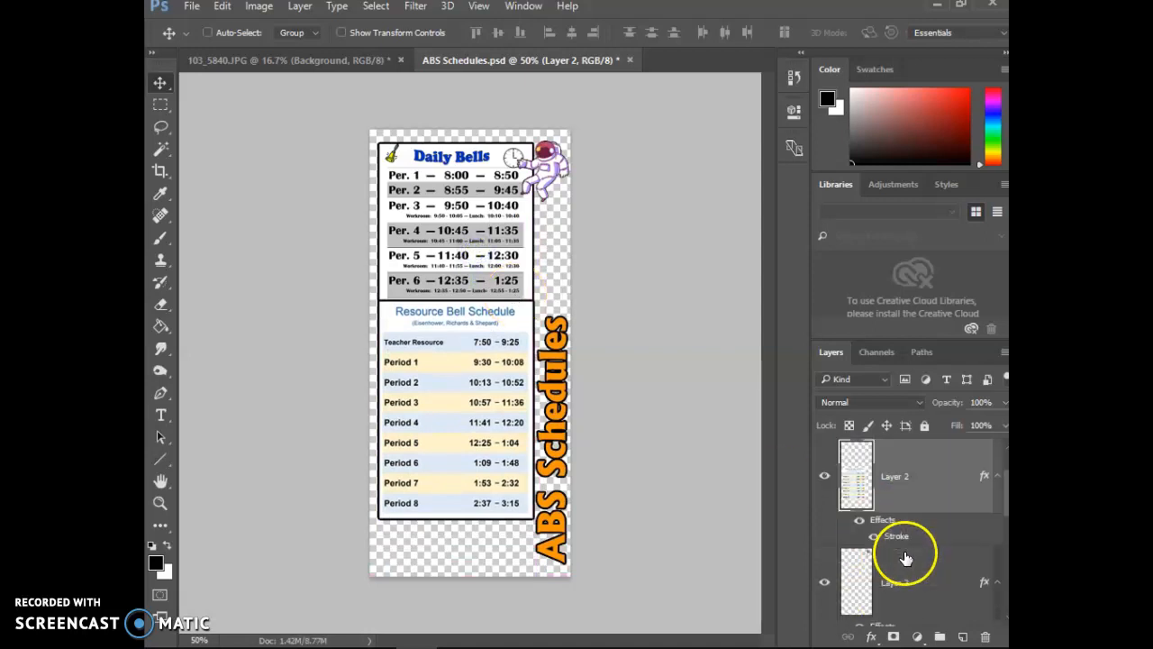
pyautogui.scroll(-2, 905, 572)
pyautogui.click(911, 564)
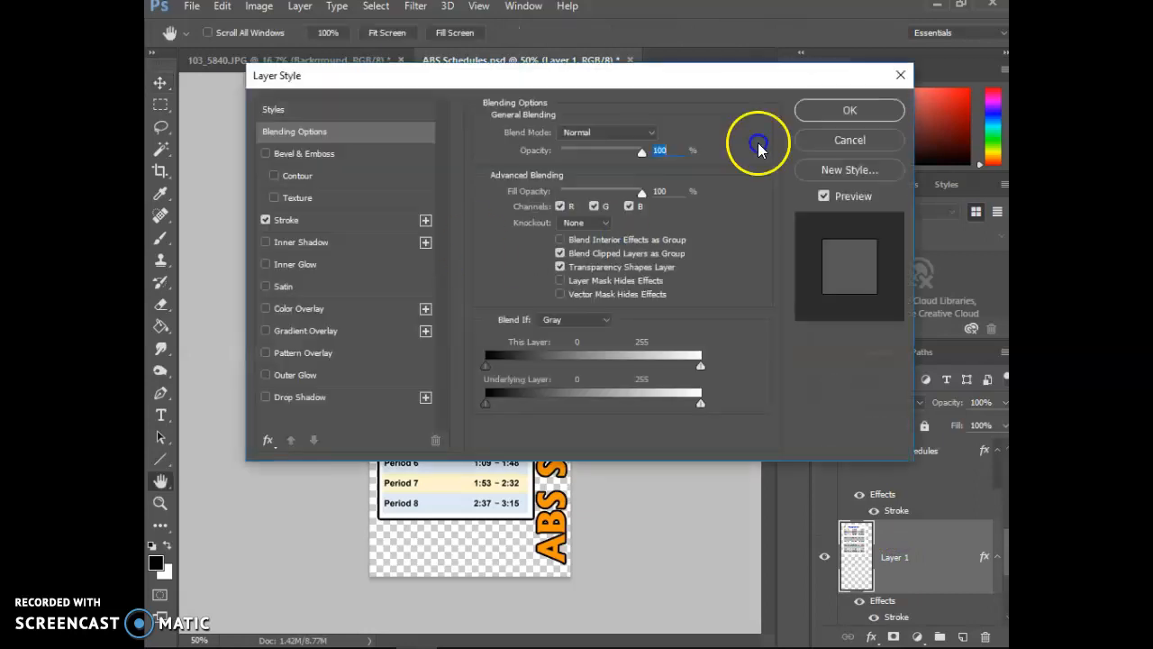
pyautogui.click(838, 140)
pyautogui.moveTo(449, 284); pyautogui.dragTo(402, 376)
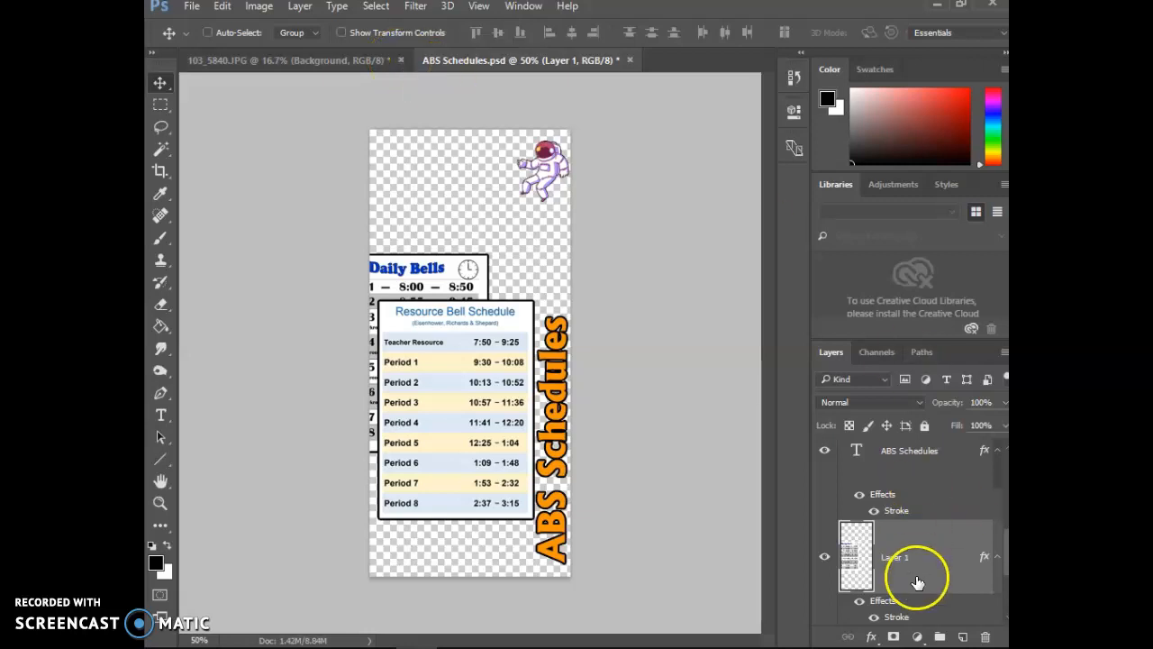
pyautogui.scroll(-3, 914, 581)
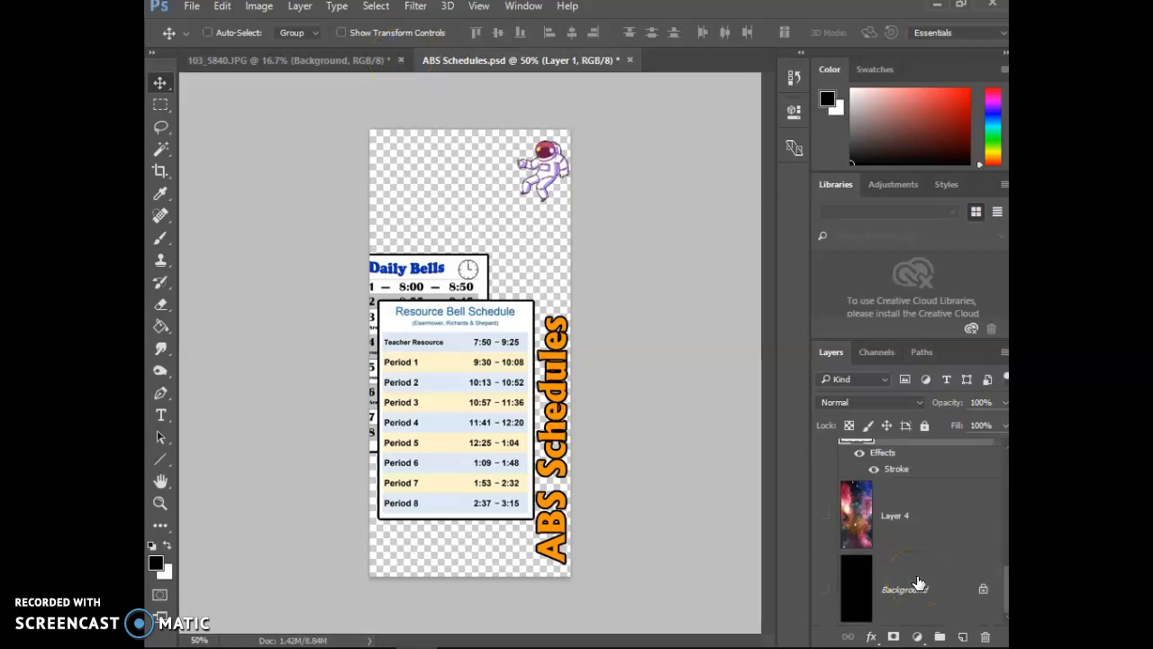
pyautogui.scroll(5, 918, 584)
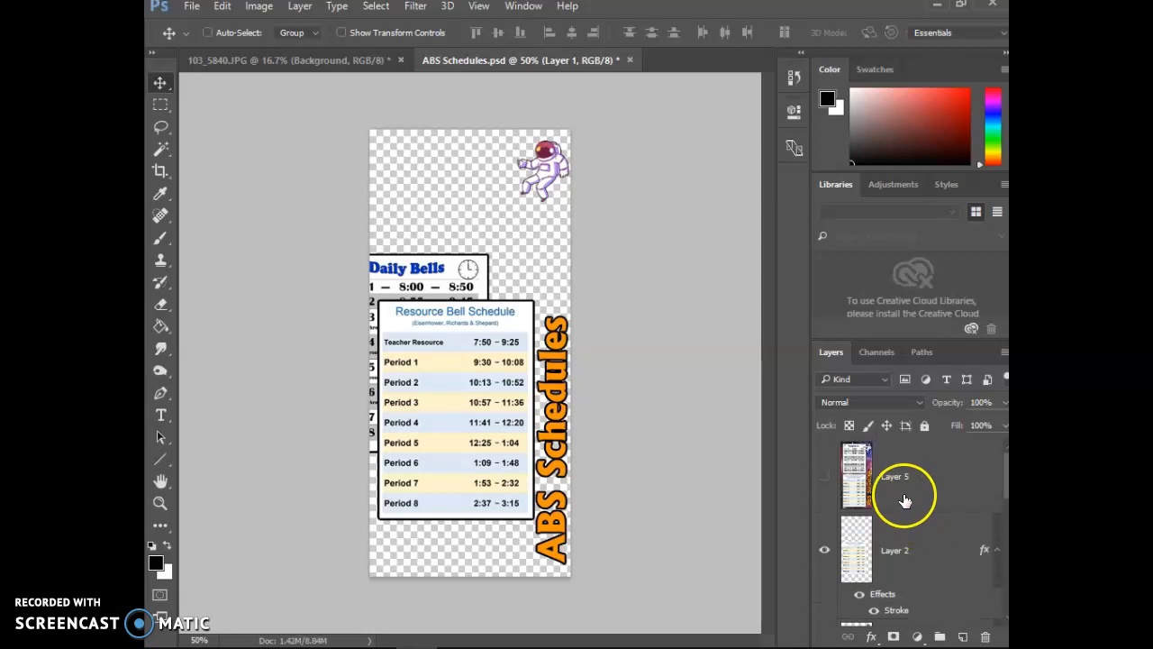
pyautogui.click(183, 604)
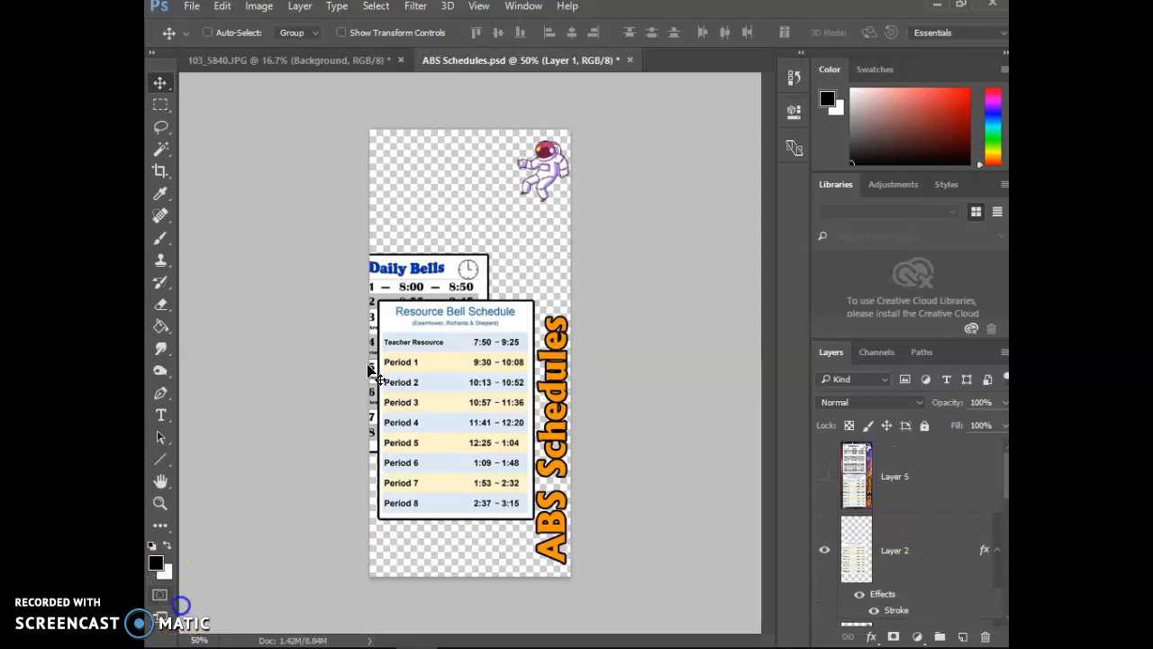
# Step: Keep the water lily photo open and close ABS Schedules.psd without saving its changes
pyautogui.click(401, 60)
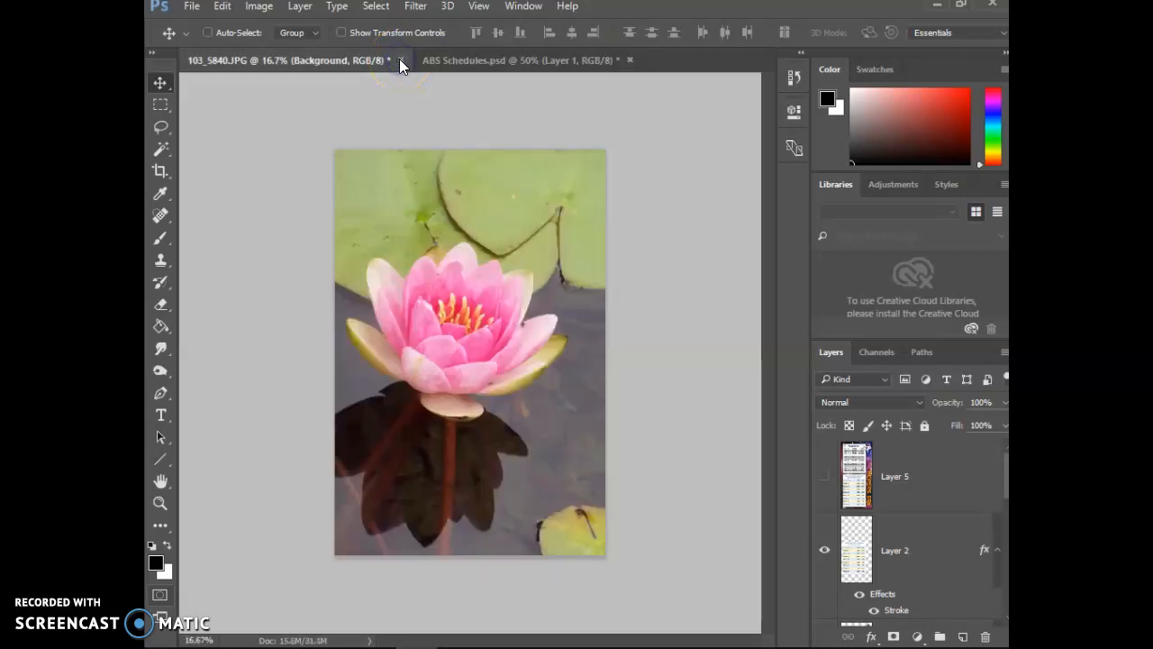
pyautogui.click(671, 260)
pyautogui.click(572, 56)
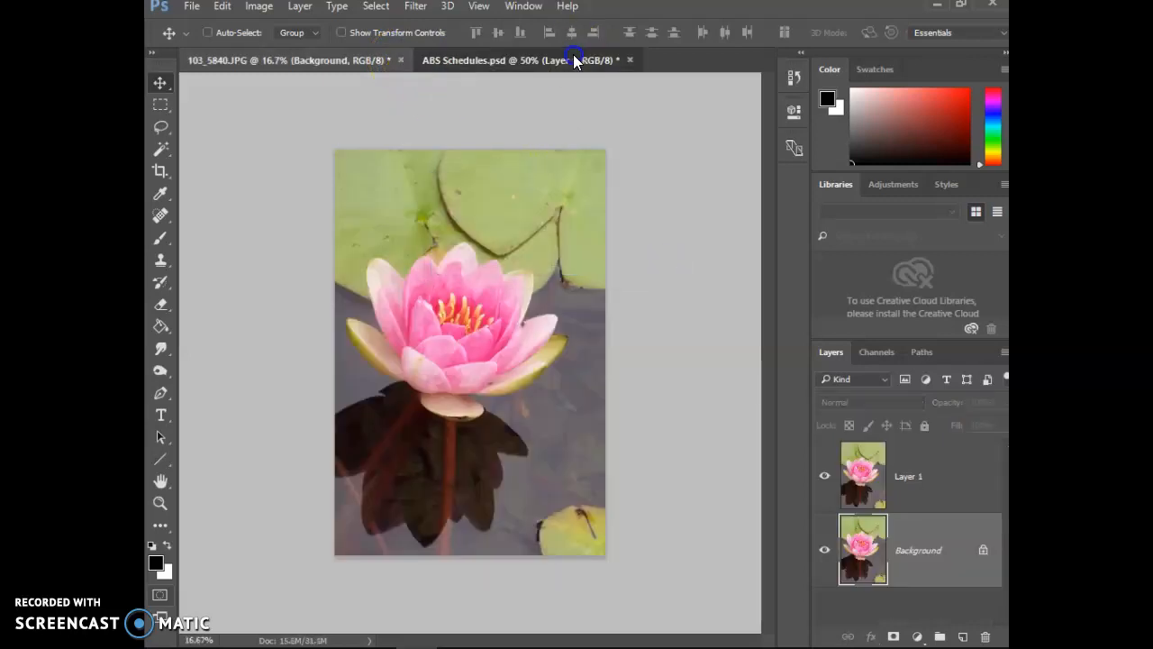
pyautogui.click(355, 57)
pyautogui.click(476, 57)
pyautogui.click(630, 59)
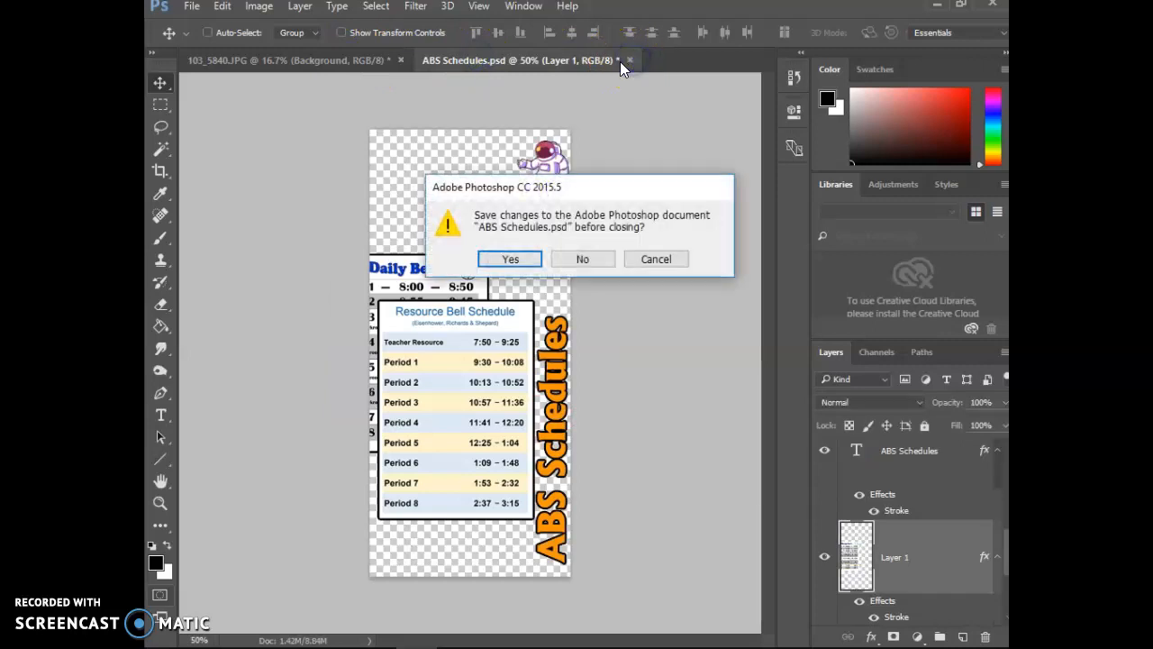
pyautogui.click(582, 259)
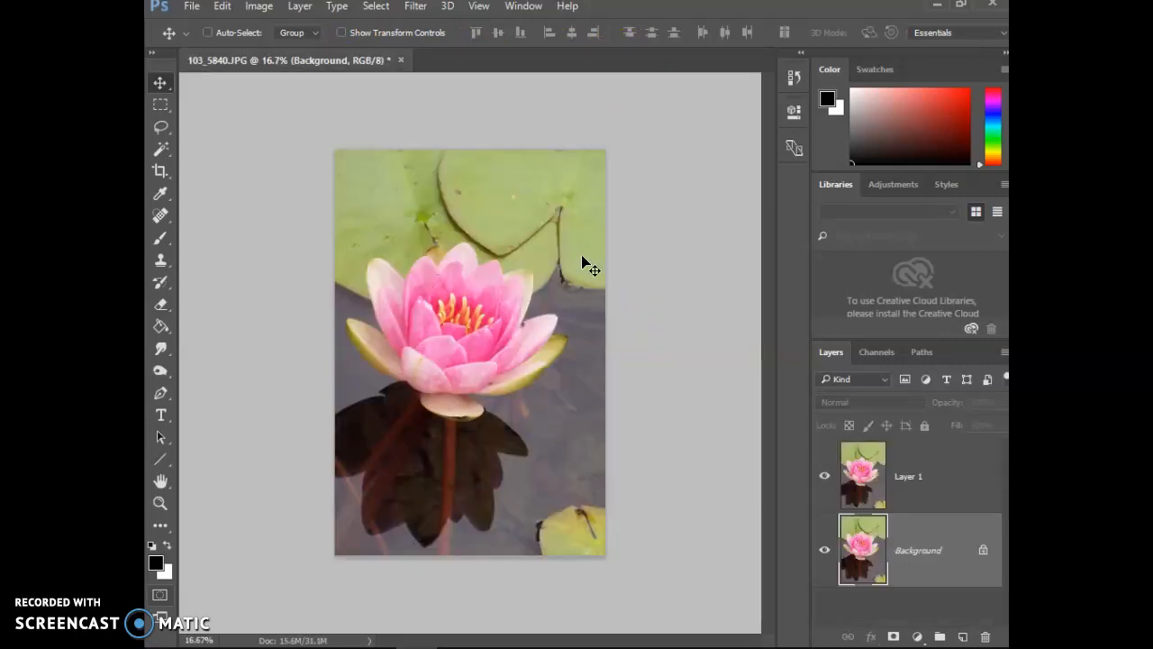
# Step: Select Layer 1, the duplicate above the Background, in the water lily photo
pyautogui.click(955, 491)
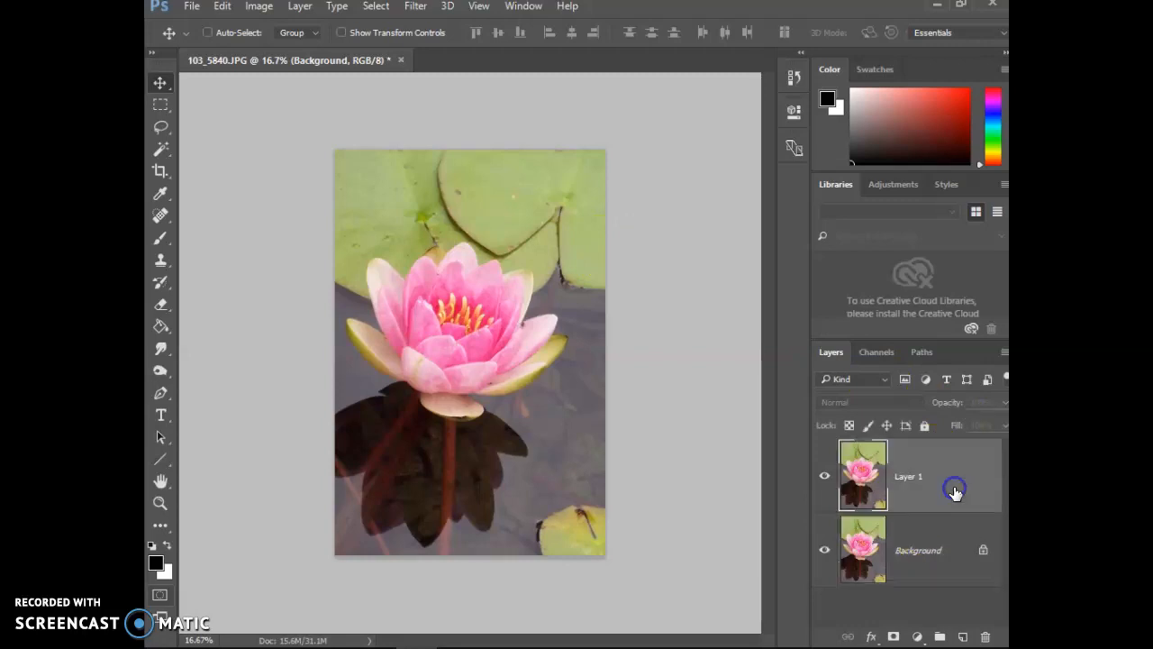
pyautogui.click(951, 530)
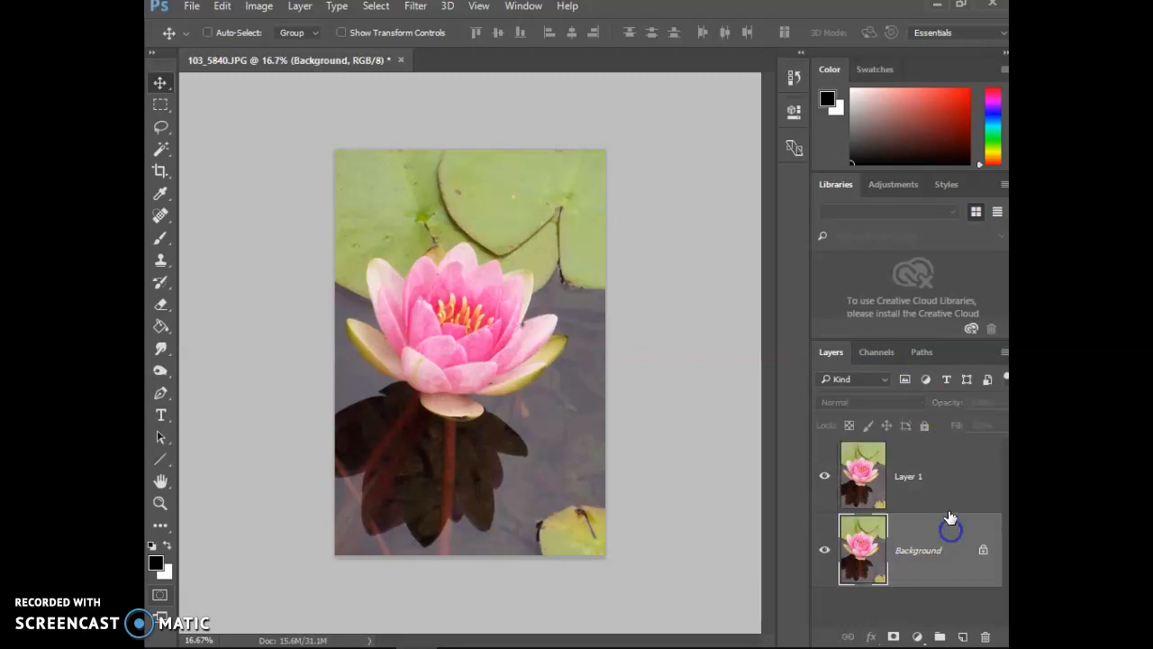
pyautogui.click(948, 490)
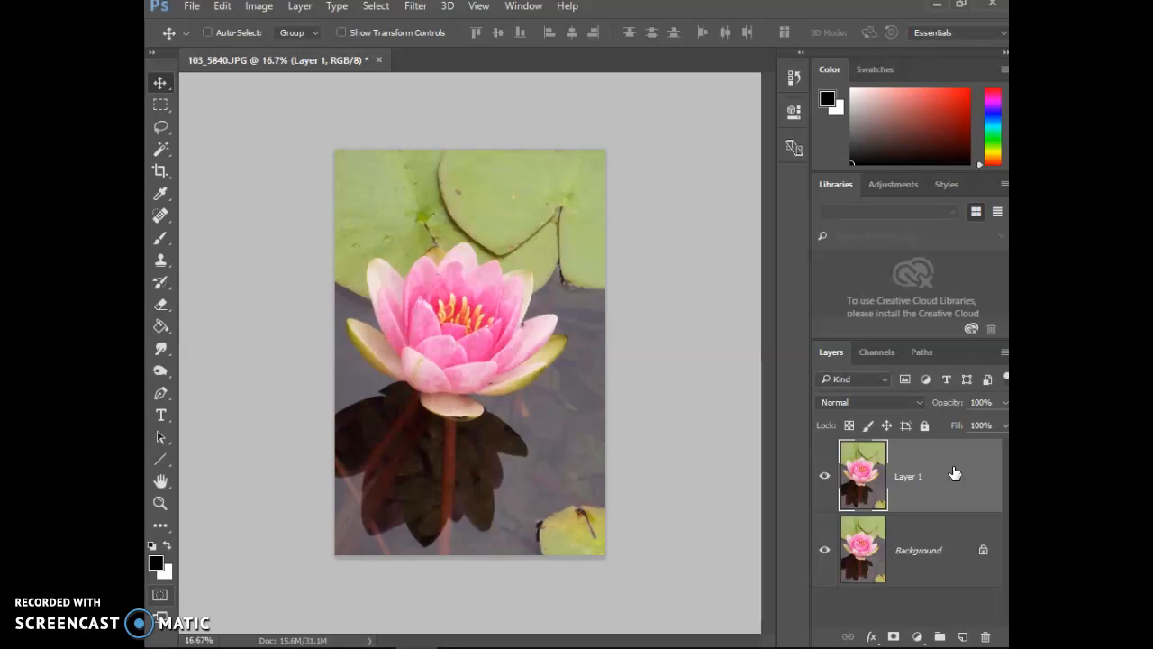
pyautogui.click(955, 480)
pyautogui.click(841, 310)
# Step: Open the Levels adjustment for Layer 1 and try its automatic tonal correction on the water lily photo
pyautogui.click(258, 8)
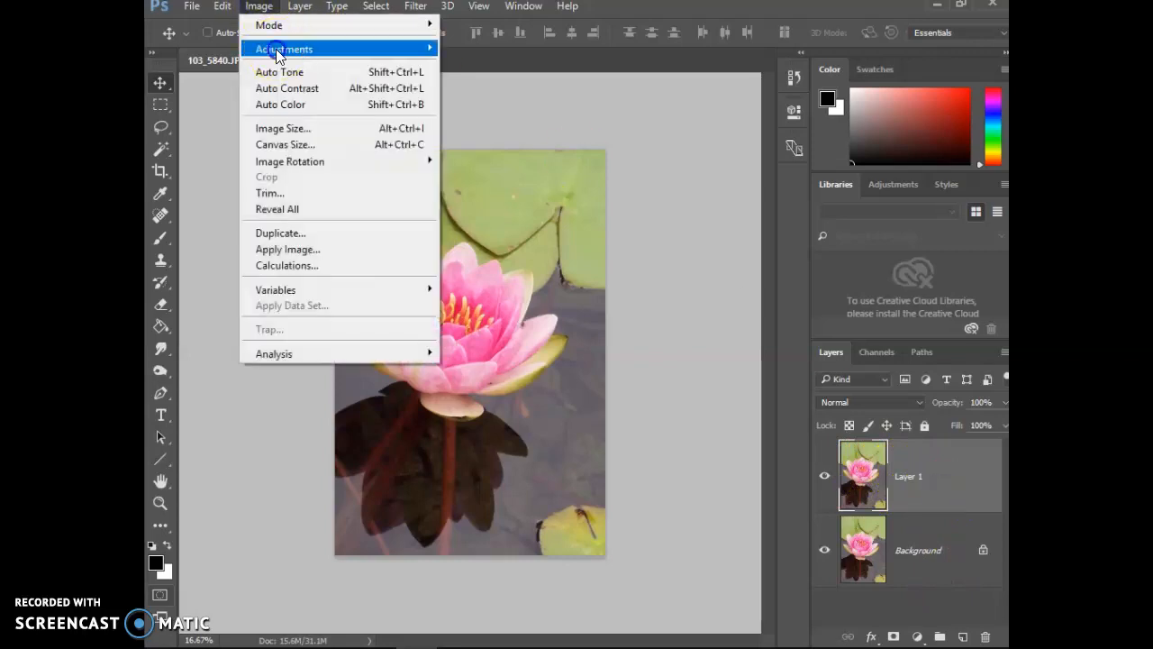
pyautogui.moveTo(271, 49)
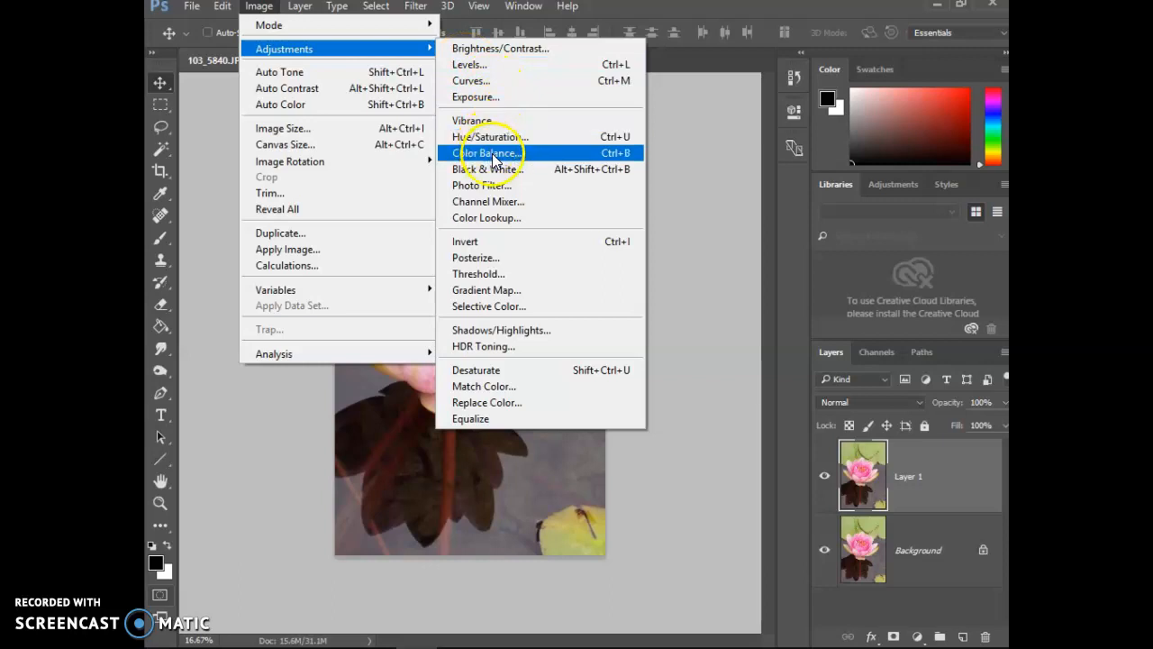
pyautogui.click(499, 72)
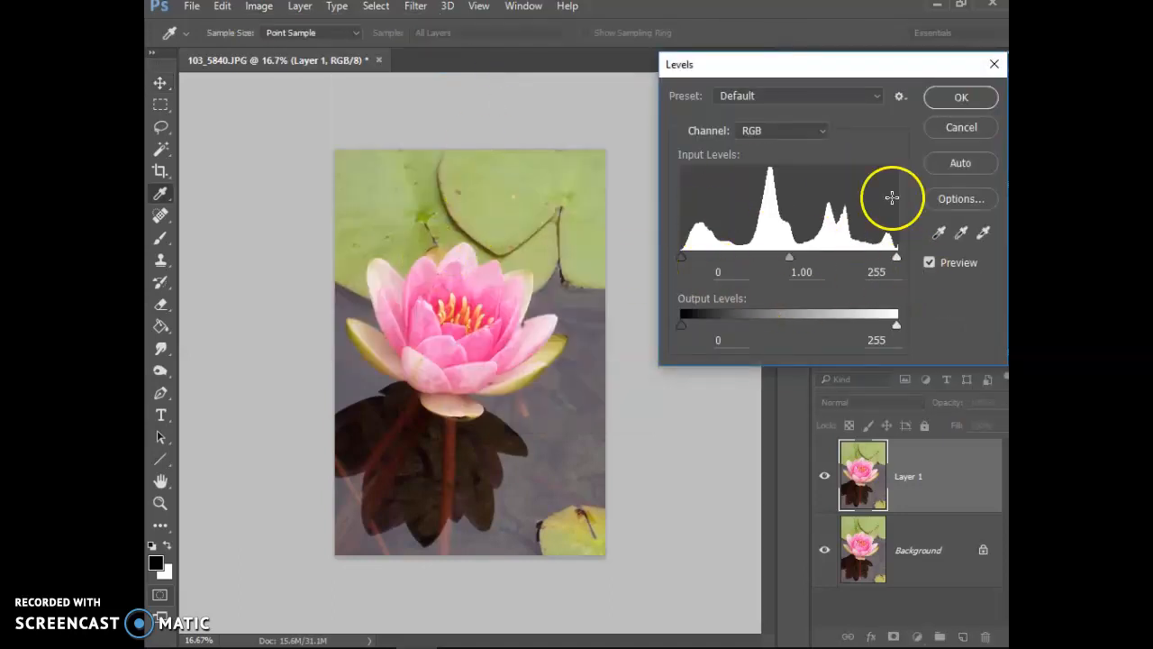
pyautogui.moveTo(805, 71); pyautogui.dragTo(782, 57)
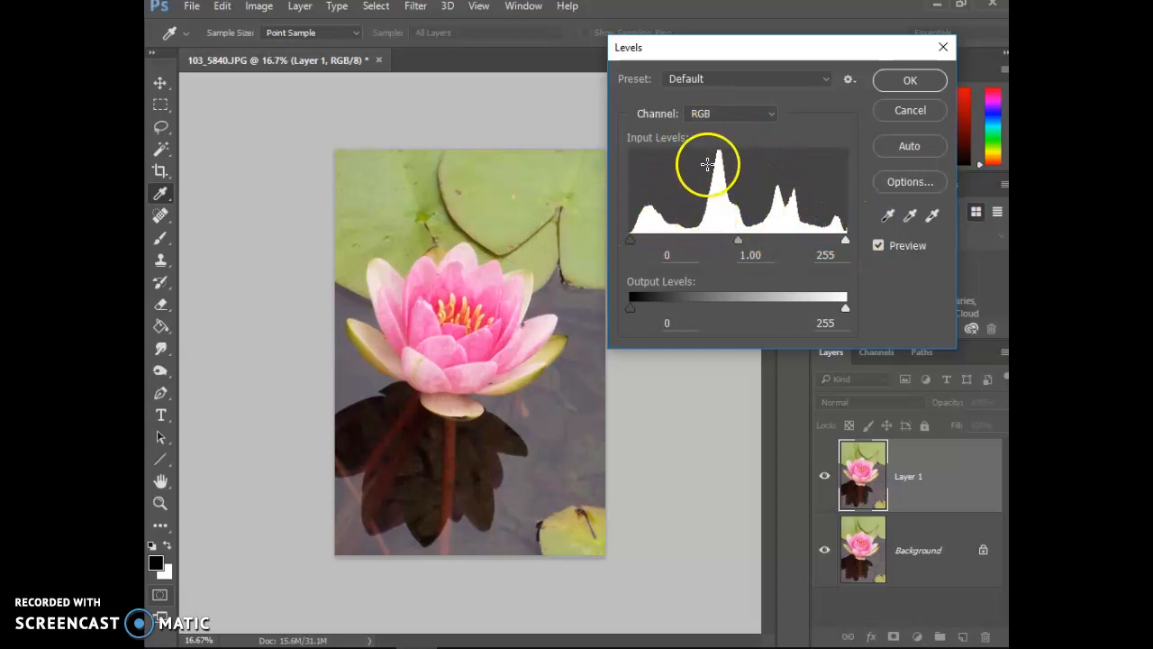
pyautogui.click(921, 147)
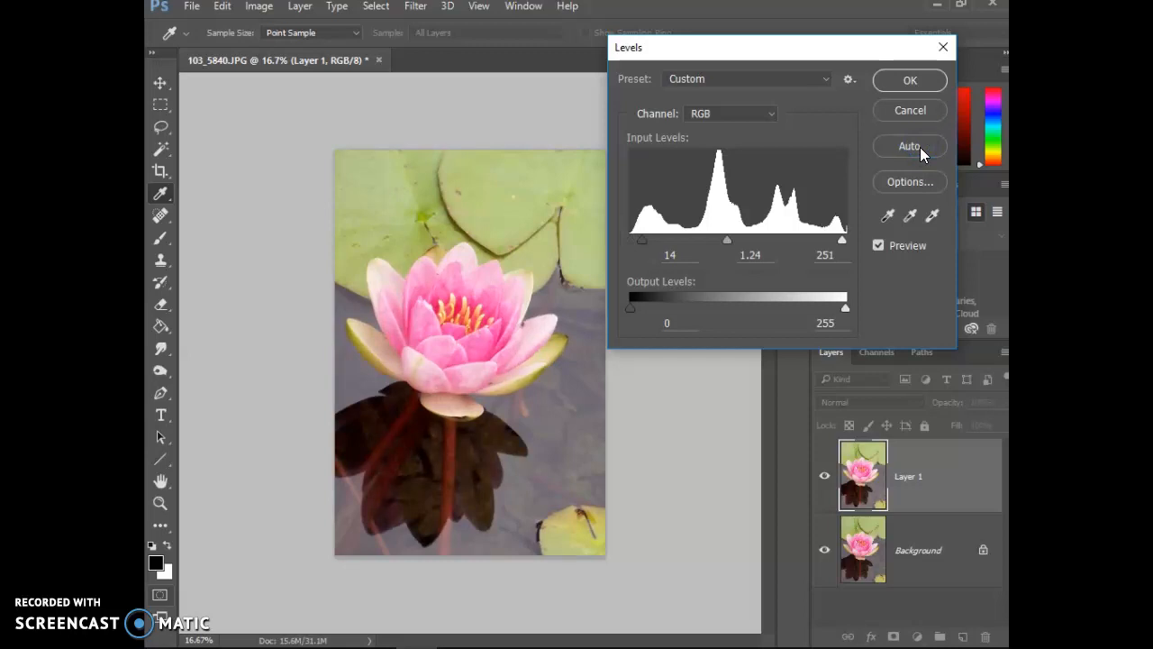
pyautogui.click(920, 147)
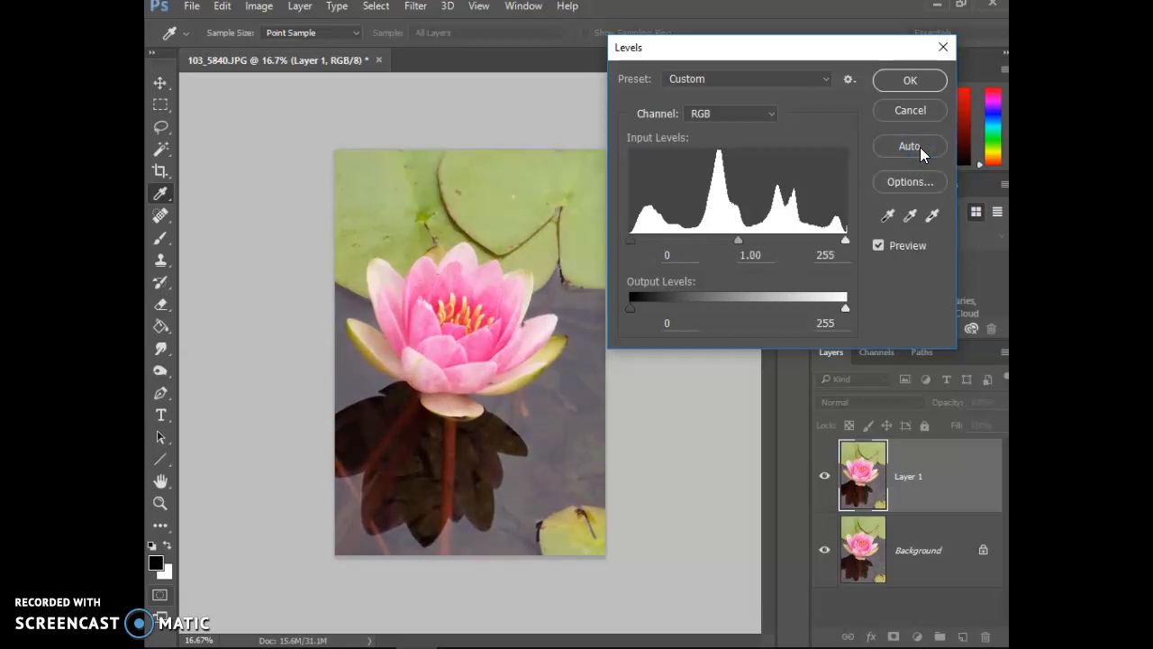
pyautogui.click(920, 147)
pyautogui.click(920, 147)
pyautogui.click(920, 147)
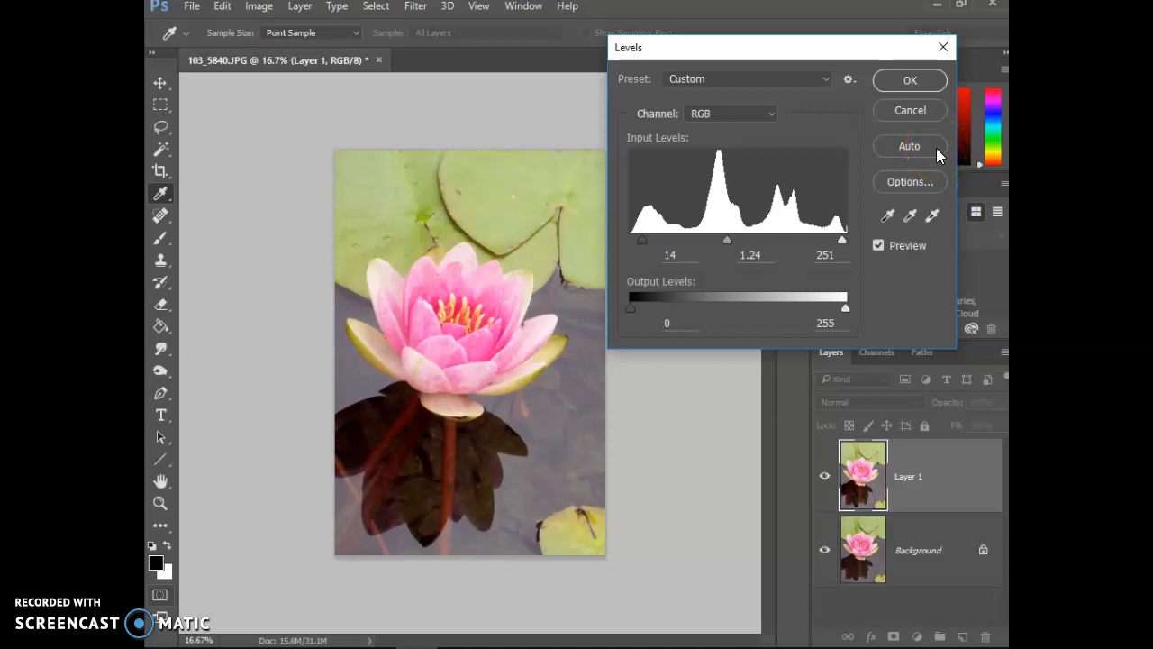
# Step: Undo the automatic Levels correction on Layer 1
pyautogui.hotkey('ctrl', 'z')
pyautogui.hotkey('ctrl', 'z')
pyautogui.hotkey('ctrl', 'z')
pyautogui.hotkey('ctrl', 'z')
pyautogui.hotkey('ctrl', 'z')
pyautogui.hotkey('ctrl', 'z')
pyautogui.hotkey('ctrl', 'z')
pyautogui.hotkey('ctrl', 'z')
pyautogui.click(222, 7)
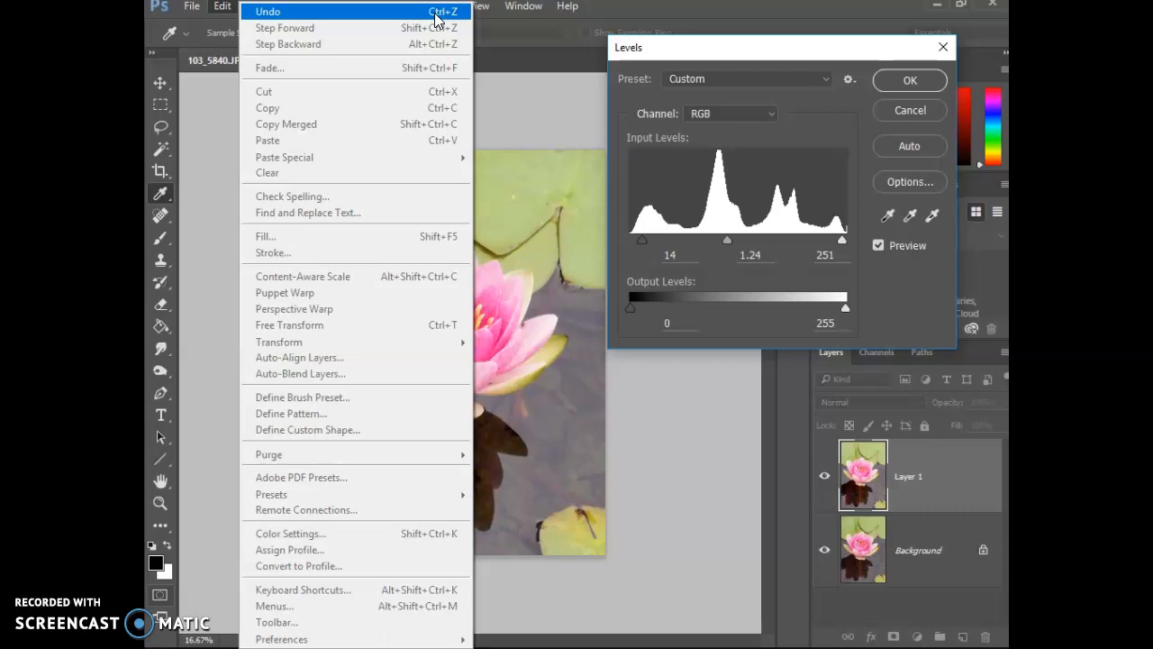
pyautogui.click(438, 17)
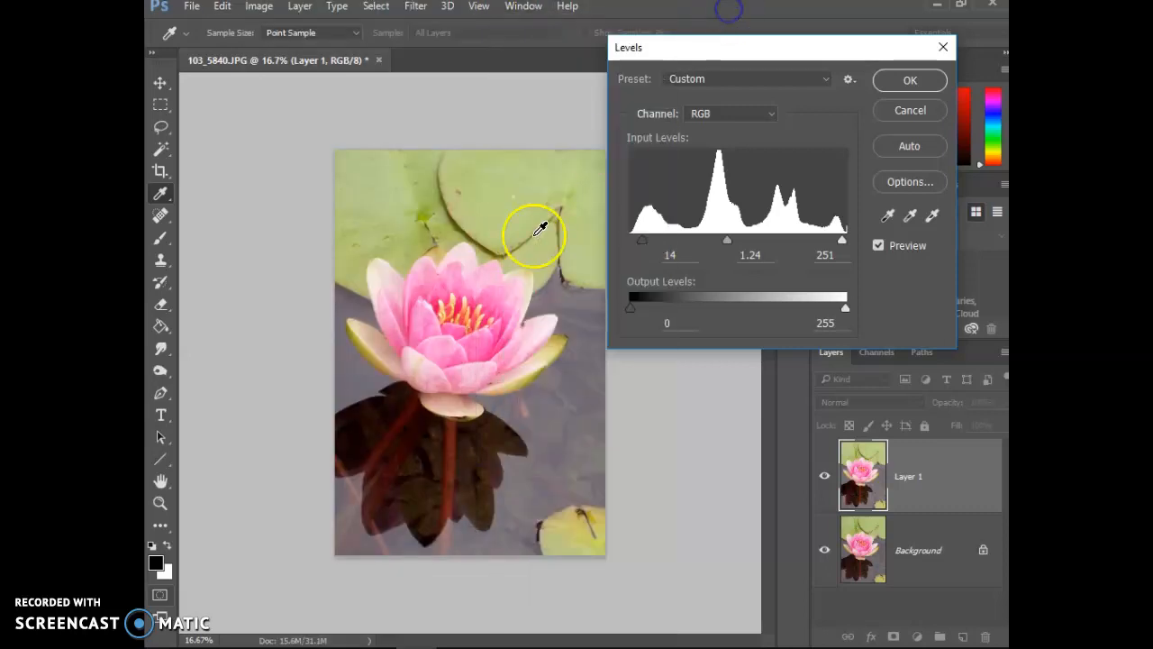
pyautogui.hotkey('ctrl', 'z')
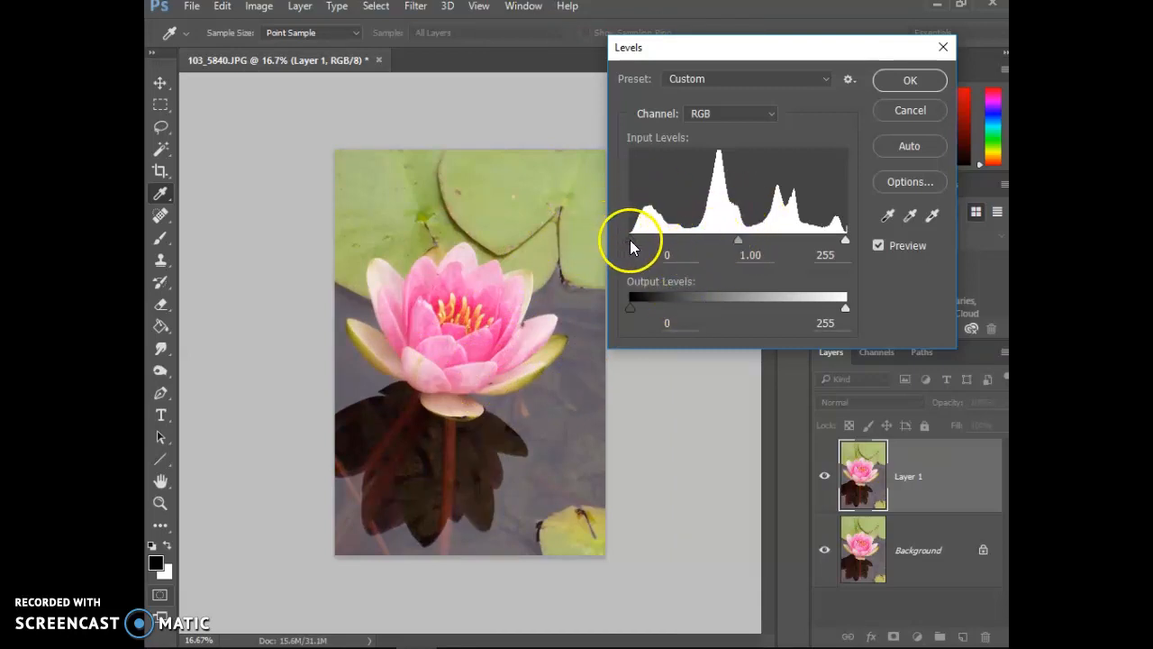
# Step: Darken Layer 1 in Levels with a midtone value of 0.82 and a black input level of 162
pyautogui.moveTo(845, 241); pyautogui.dragTo(883, 241)
pyautogui.moveTo(738, 240)
pyautogui.mouseDown()
pyautogui.moveTo(753, 240)
pyautogui.moveTo(700, 244)
pyautogui.moveTo(796, 243)
pyautogui.moveTo(753, 243)
pyautogui.mouseUp()
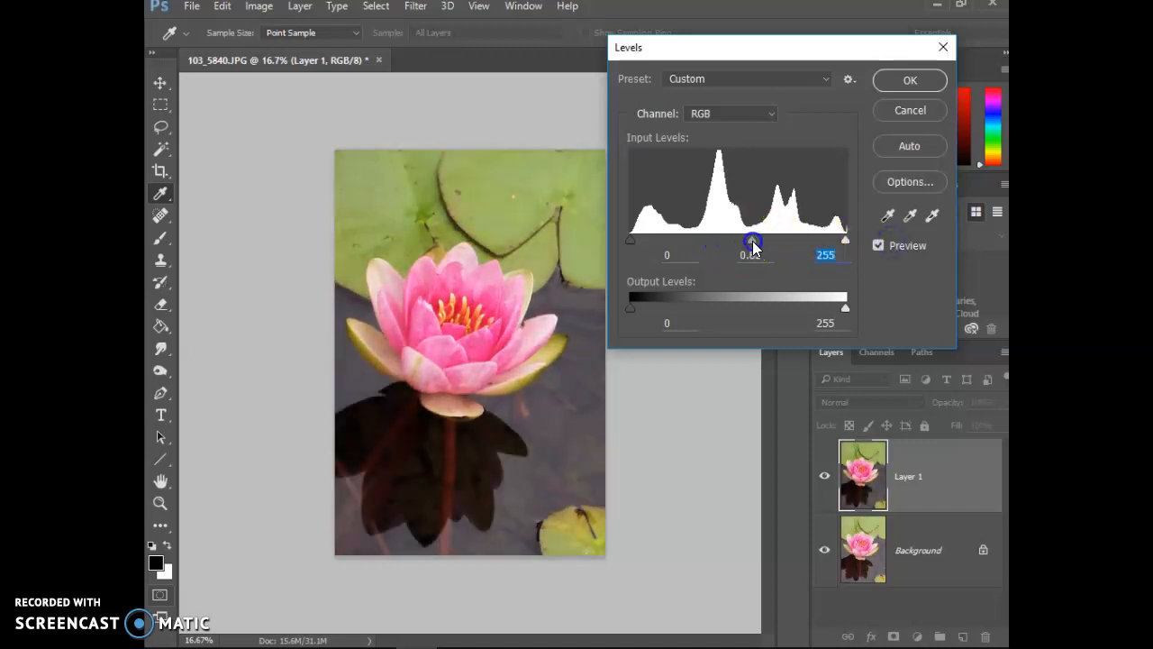
pyautogui.moveTo(618, 240); pyautogui.dragTo(768, 232)
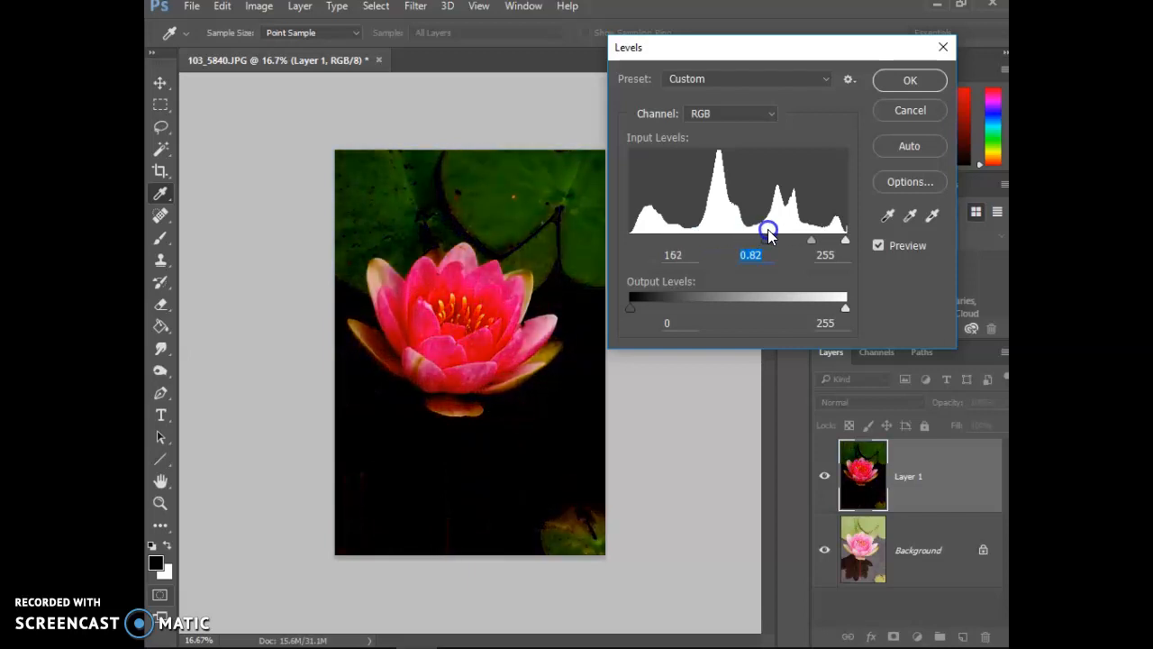
pyautogui.click(177, 615)
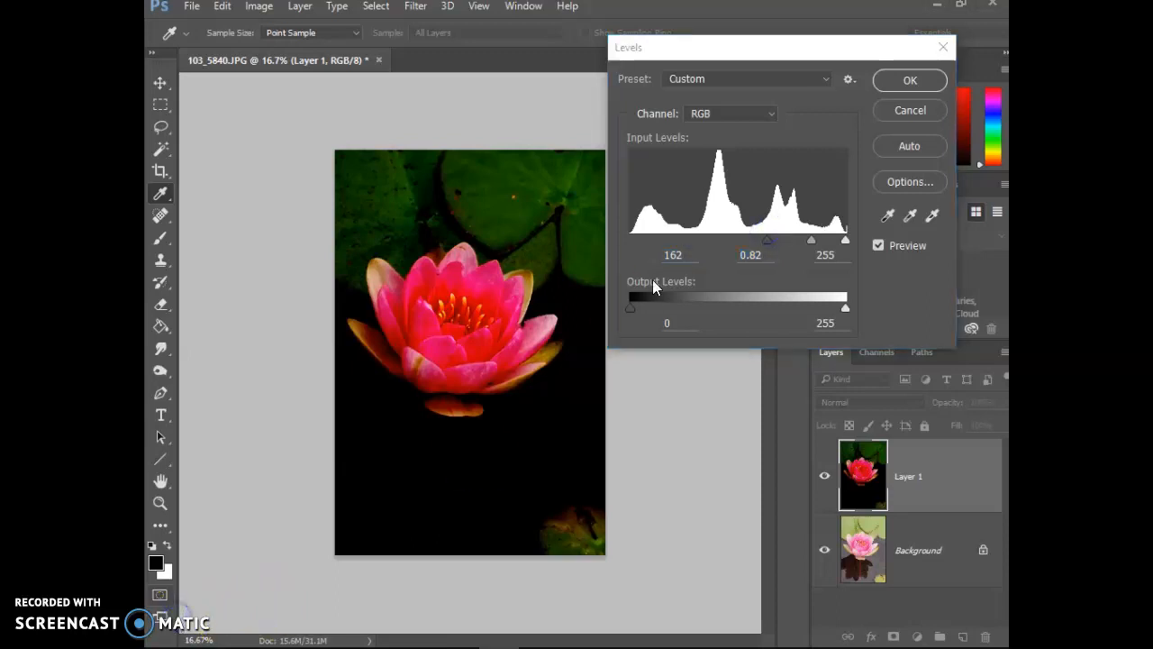
# Step: Lower the black input level to 29 and apply the Levels adjustment to Layer 1
pyautogui.click(767, 239)
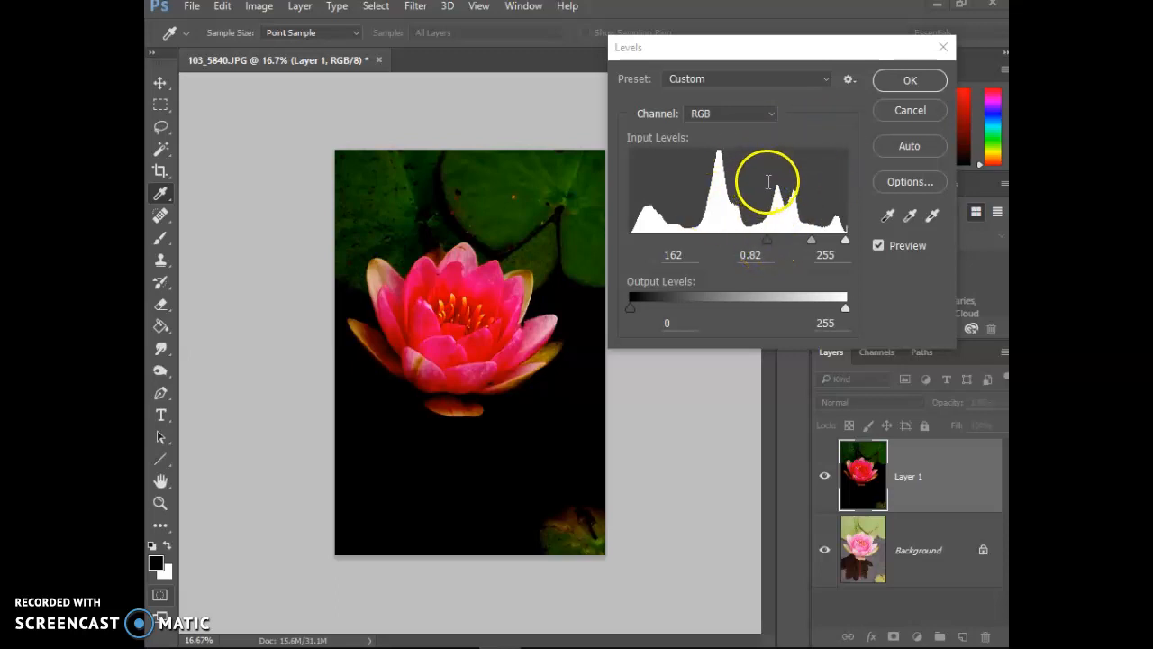
pyautogui.click(766, 243)
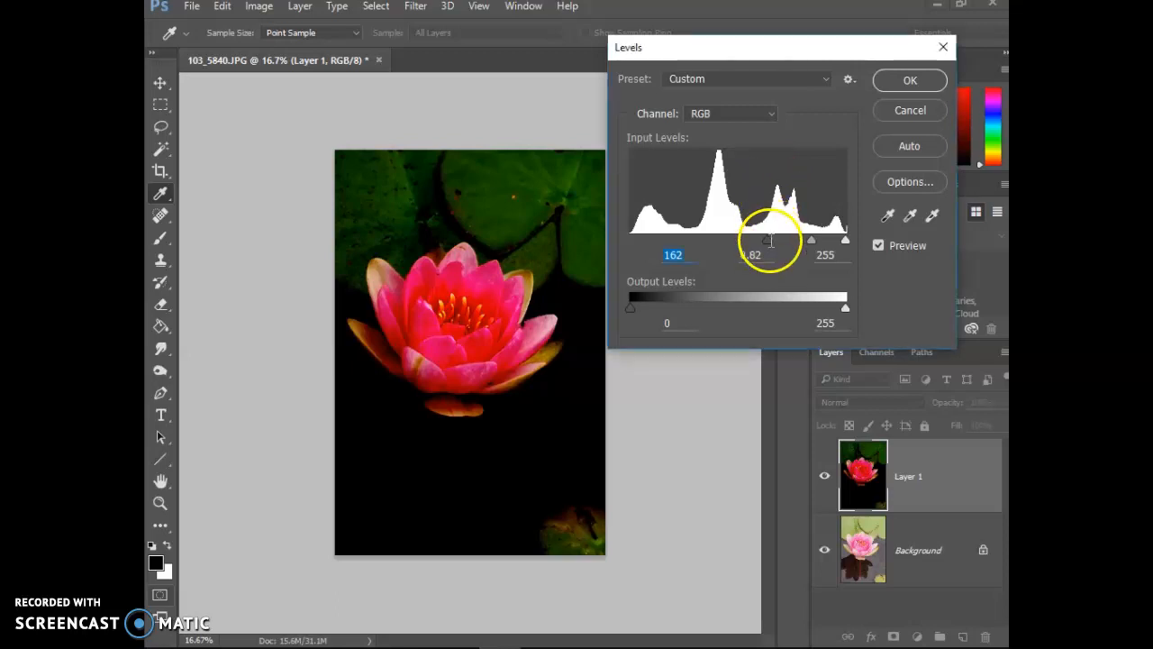
pyautogui.moveTo(771, 243); pyautogui.dragTo(659, 240)
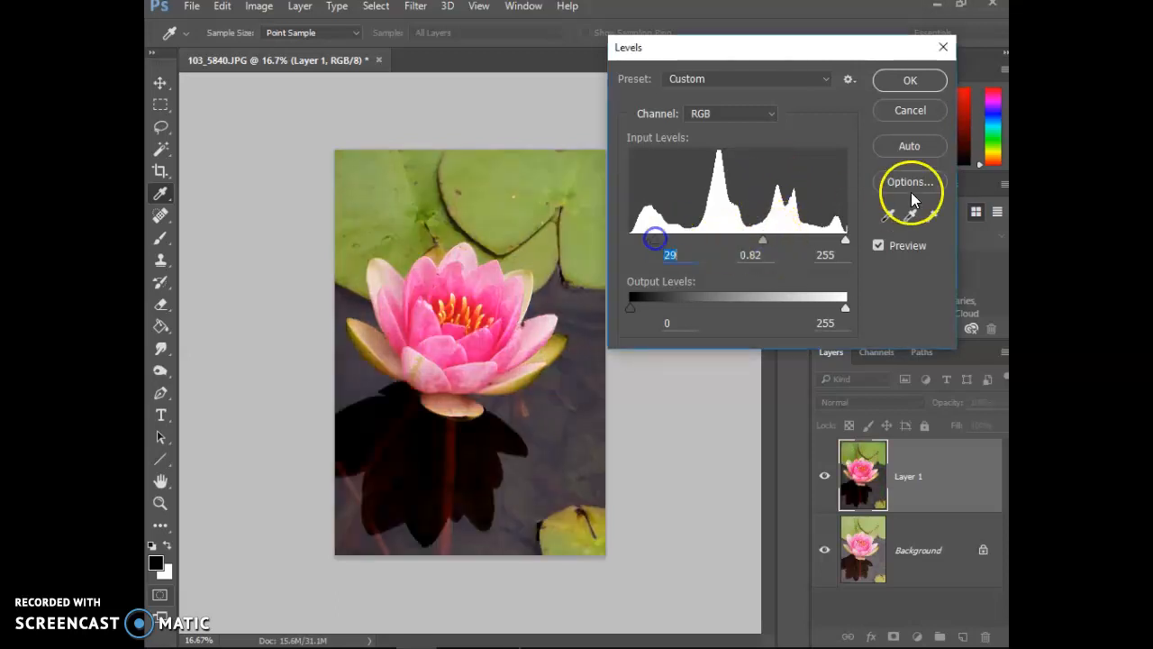
pyautogui.click(909, 80)
# Step: Apply Levels to Layer 1 with input values of 28 for shadows, 0.70 for midtones and 243 for highlights
pyautogui.click(258, 7)
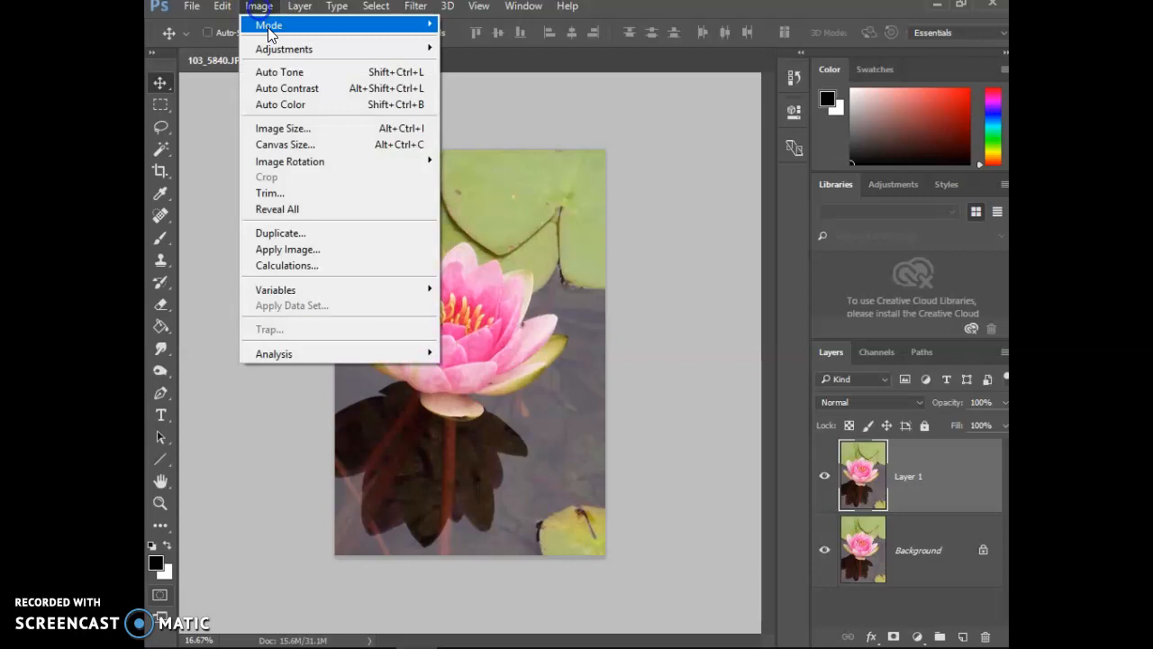
pyautogui.moveTo(275, 48)
pyautogui.click(472, 63)
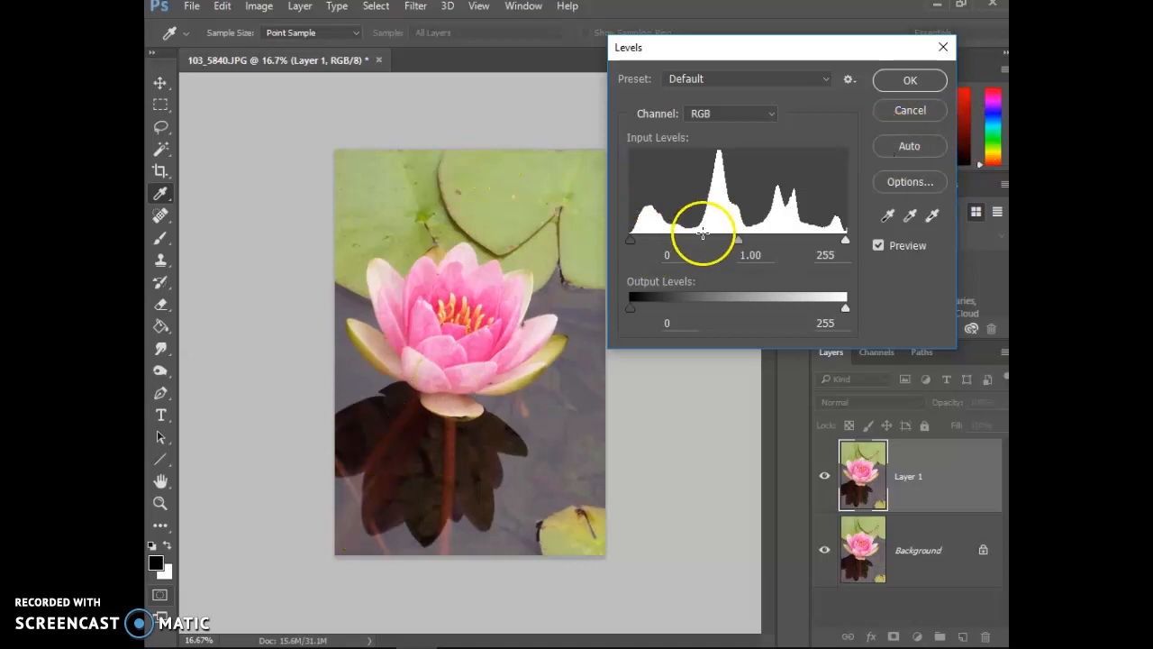
pyautogui.moveTo(631, 241); pyautogui.dragTo(647, 241)
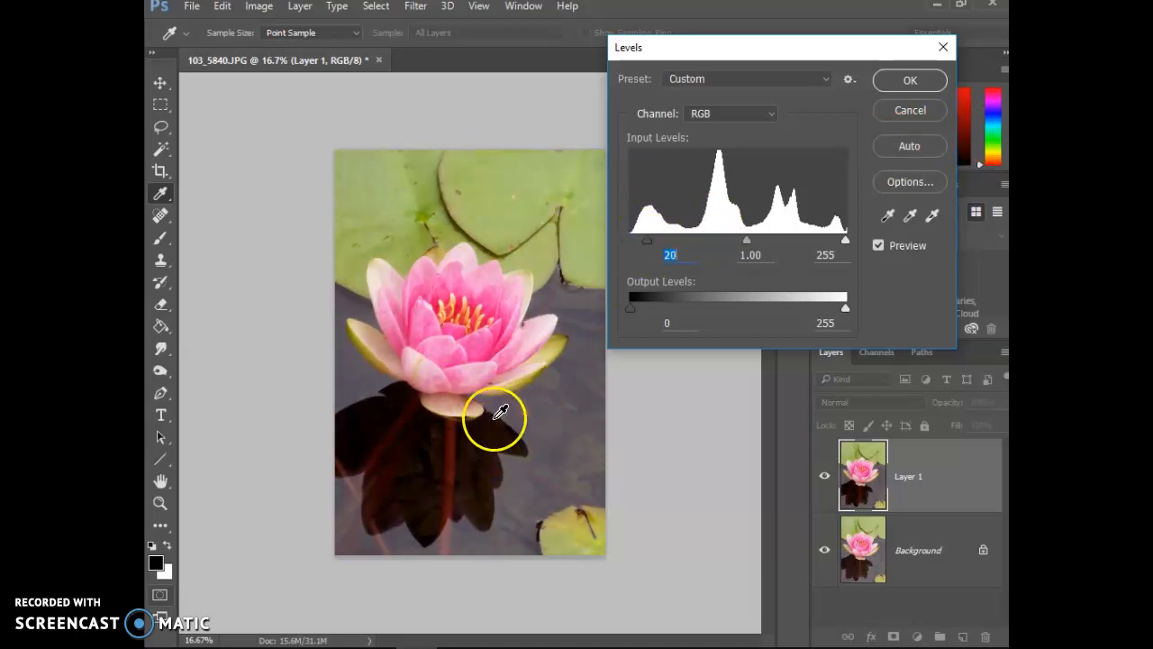
pyautogui.moveTo(743, 242)
pyautogui.mouseDown()
pyautogui.moveTo(779, 244)
pyautogui.moveTo(745, 242)
pyautogui.moveTo(758, 240)
pyautogui.mouseUp()
pyautogui.moveTo(841, 241); pyautogui.dragTo(835, 241)
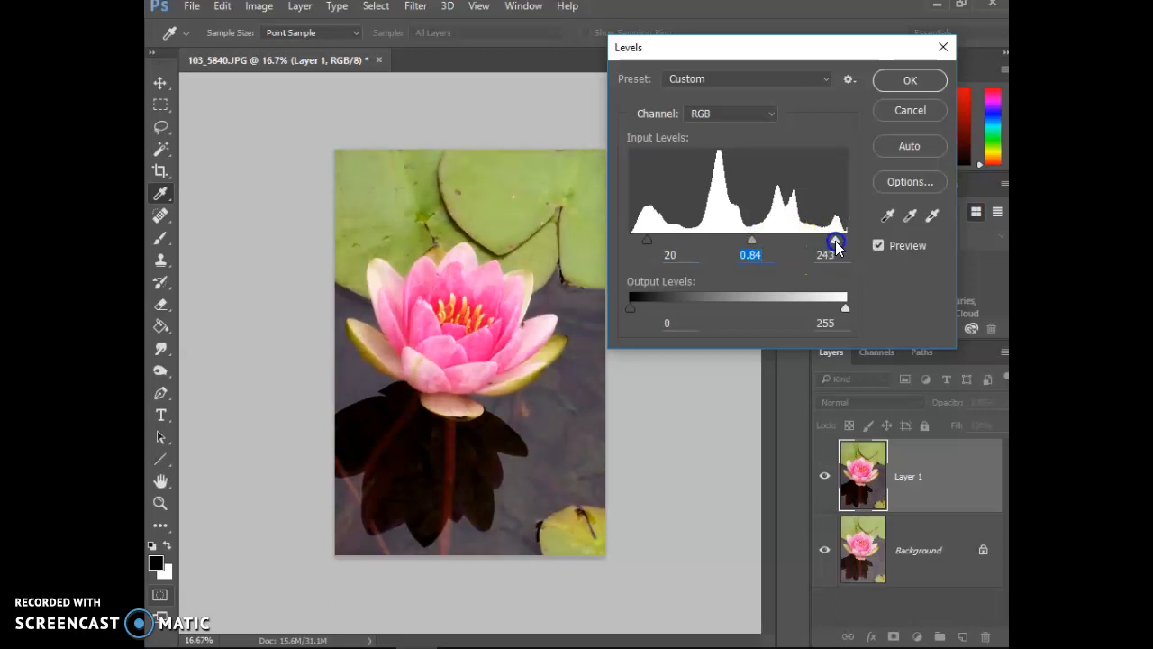
pyautogui.moveTo(752, 242); pyautogui.dragTo(763, 241)
pyautogui.moveTo(646, 241); pyautogui.dragTo(654, 240)
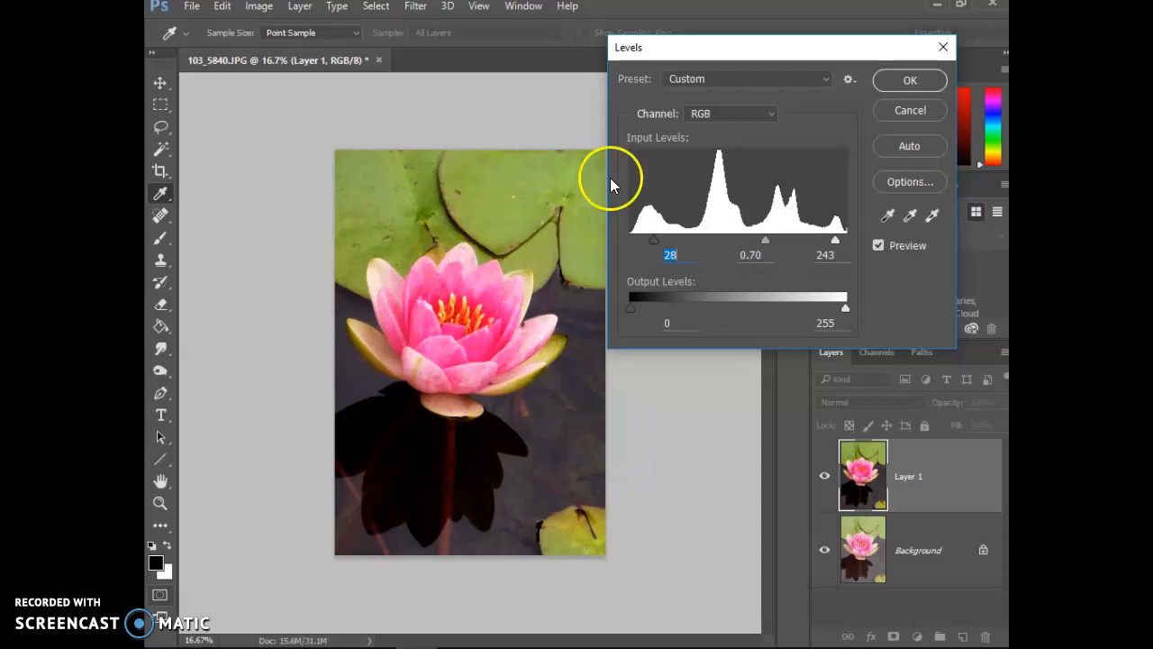
pyautogui.click(923, 81)
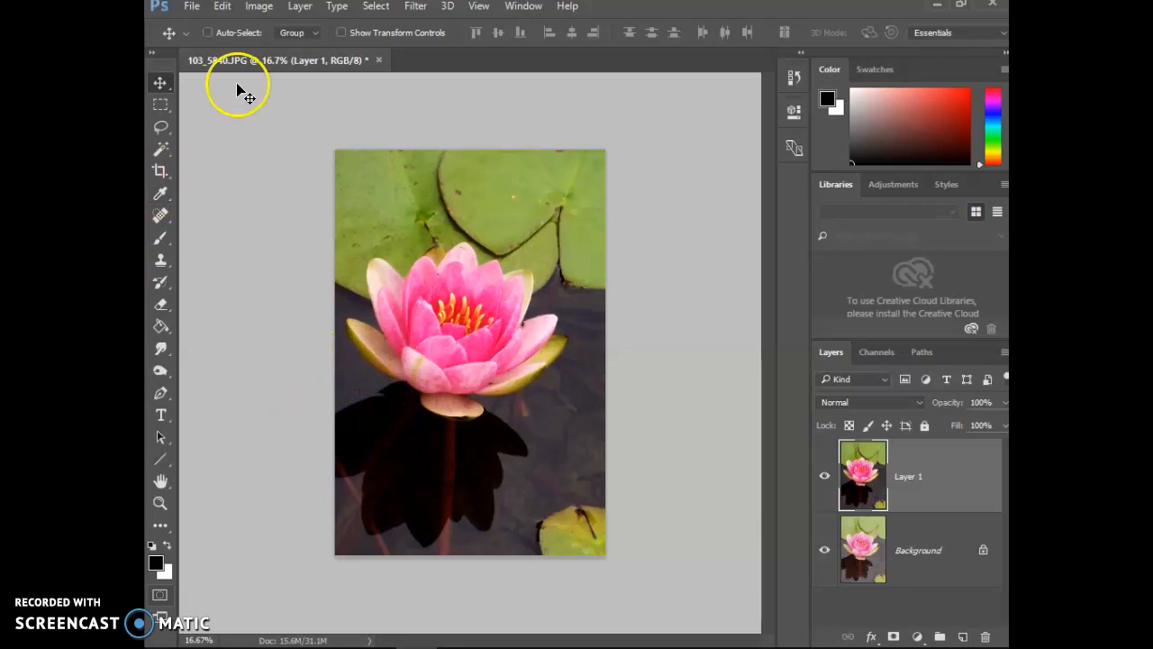
# Step: Turn Layer 1 black and white by applying Hue/Saturation with a saturation of -100
pyautogui.click(259, 7)
pyautogui.moveTo(276, 57)
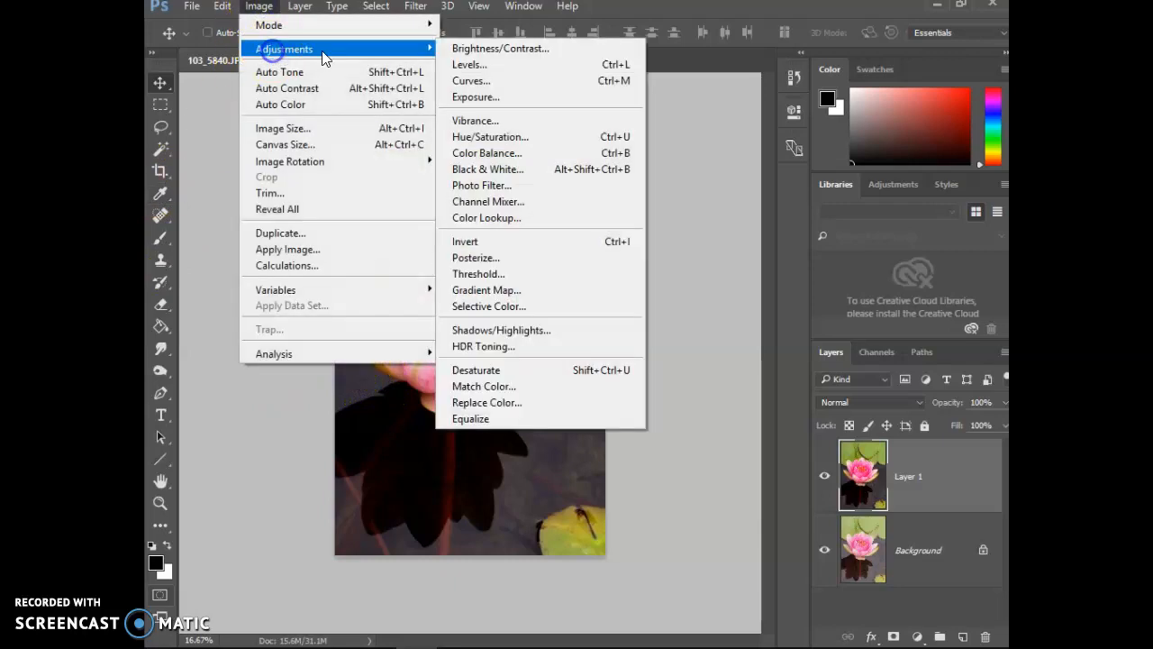
pyautogui.click(559, 137)
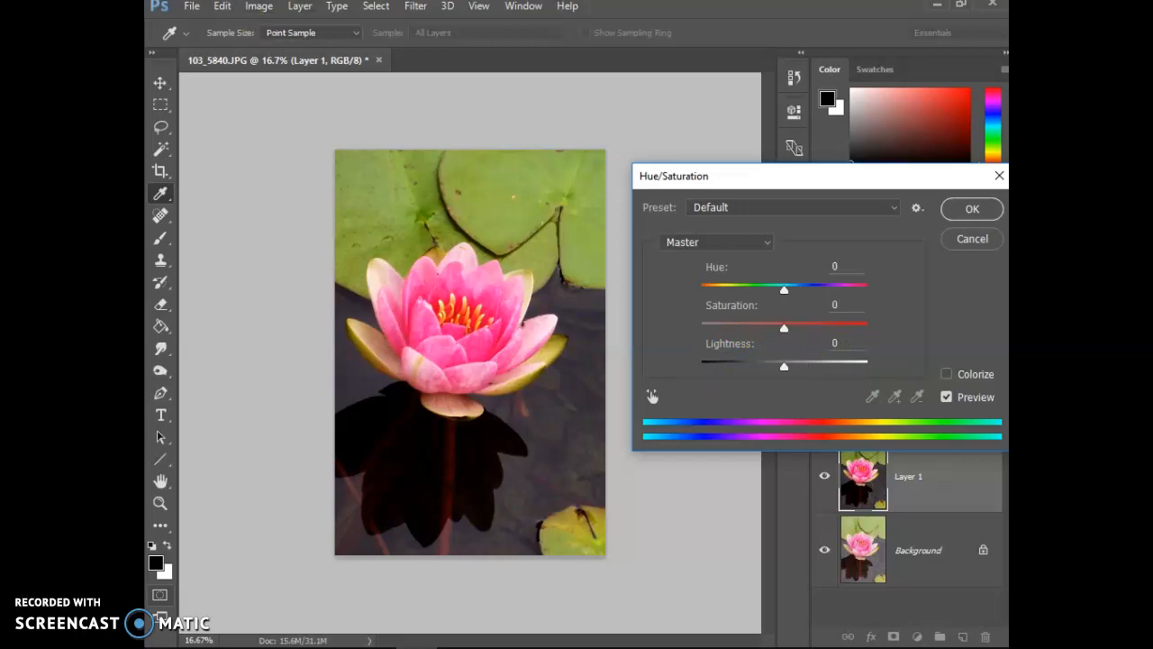
pyautogui.click(785, 328)
pyautogui.moveTo(785, 328); pyautogui.dragTo(759, 329)
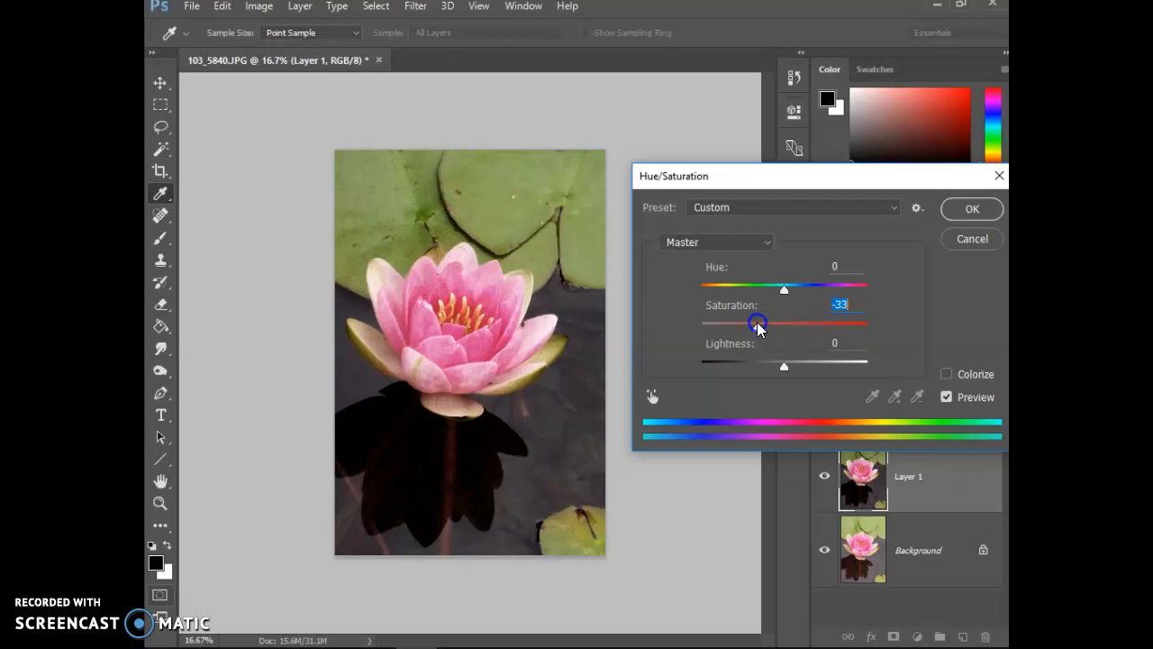
pyautogui.moveTo(757, 327); pyautogui.dragTo(647, 323)
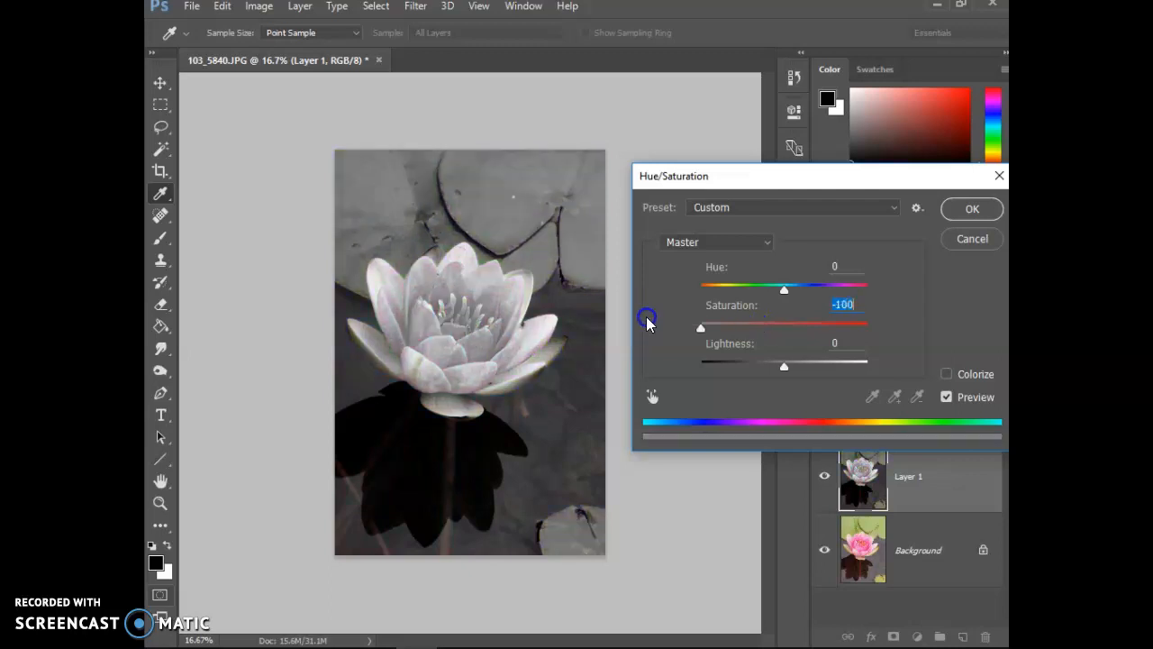
pyautogui.click(974, 208)
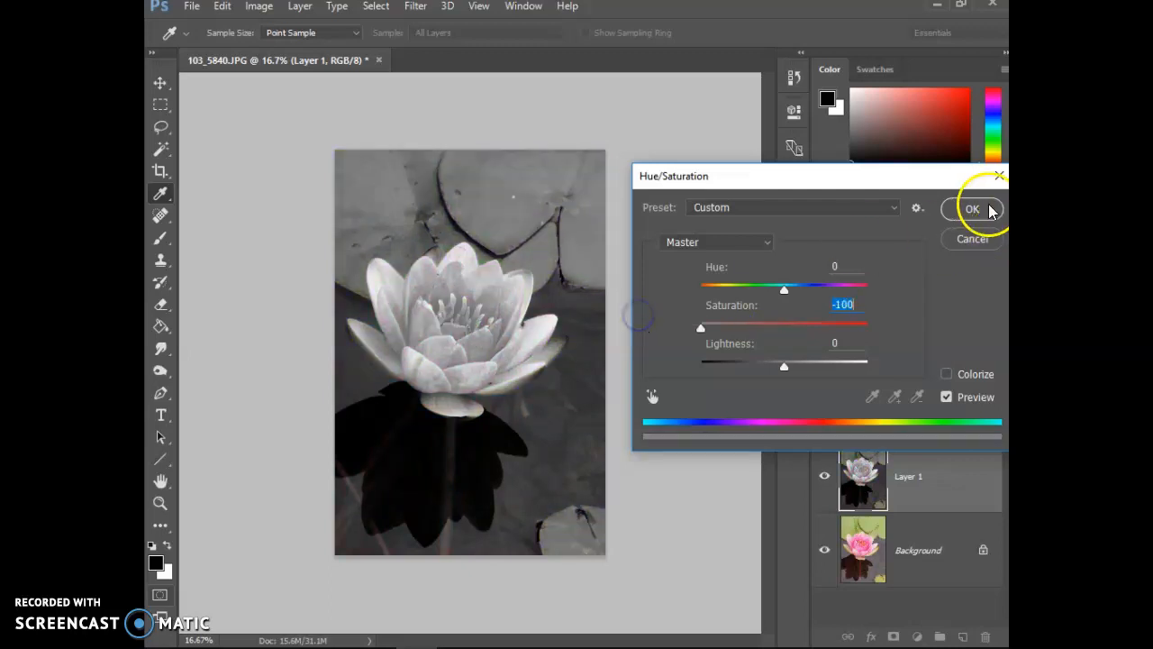
pyautogui.press('v')
# Step: Try Levels input values of 4, 0.79 and 233 on the desaturated Layer 1, and return the layer to its colour version
pyautogui.click(258, 11)
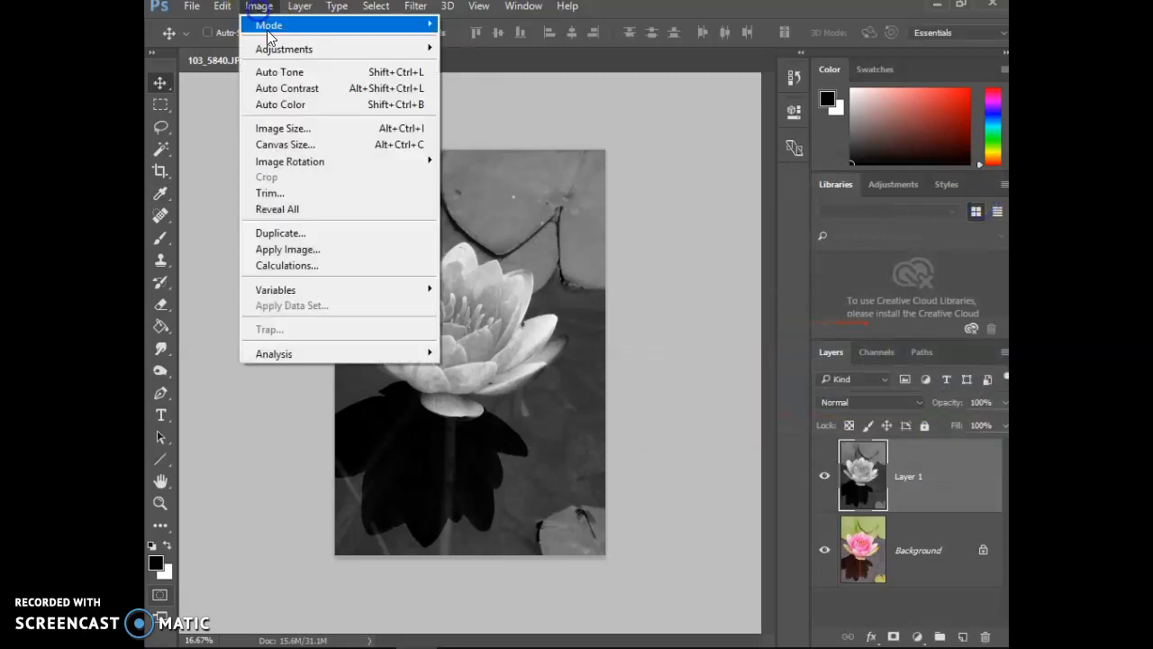
pyautogui.moveTo(270, 48)
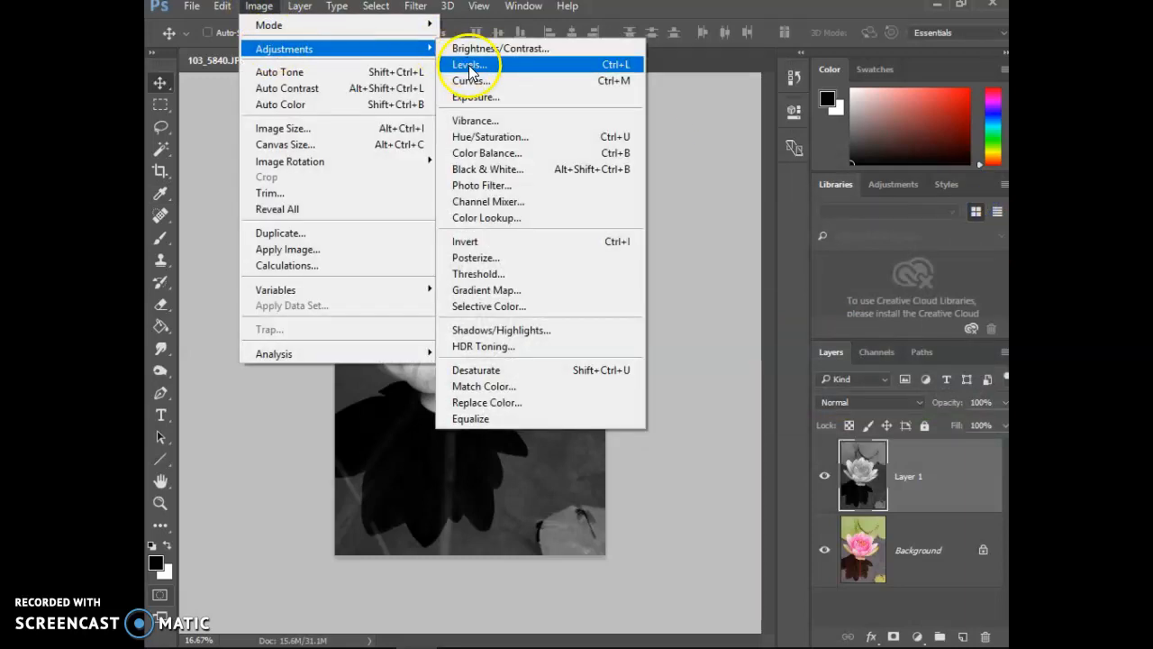
pyautogui.click(469, 68)
pyautogui.moveTo(631, 240)
pyautogui.mouseDown()
pyautogui.moveTo(644, 241)
pyautogui.moveTo(634, 240)
pyautogui.mouseUp()
pyautogui.moveTo(737, 239)
pyautogui.mouseDown()
pyautogui.moveTo(771, 239)
pyautogui.moveTo(756, 242)
pyautogui.mouseUp()
pyautogui.moveTo(845, 241); pyautogui.dragTo(827, 243)
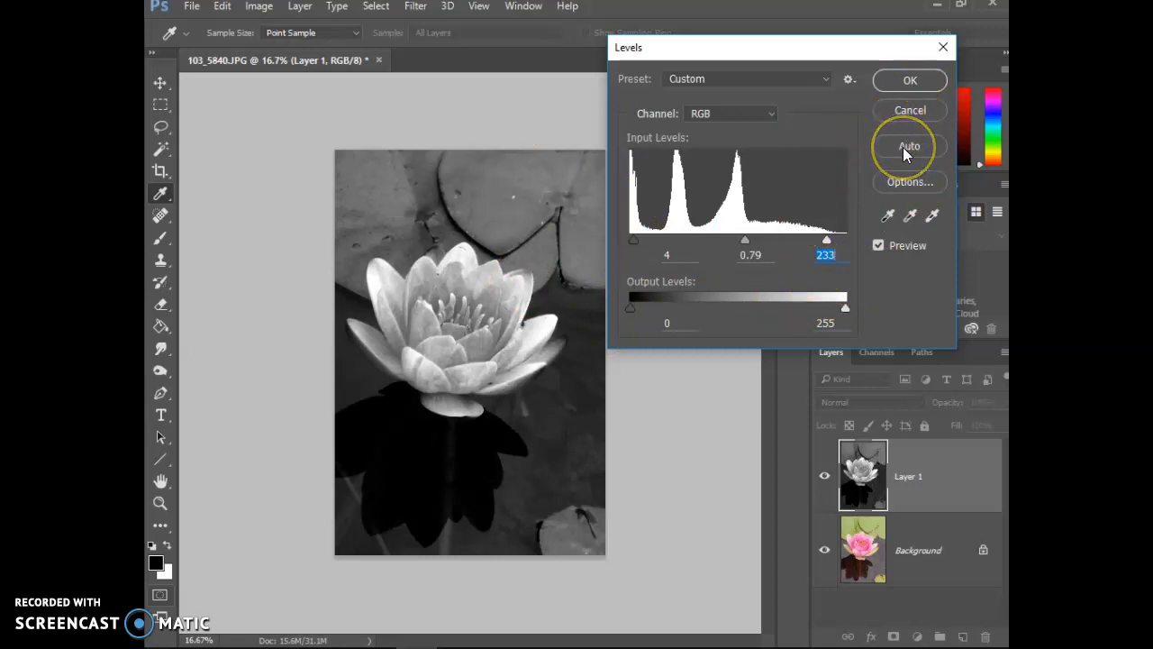
pyautogui.click(906, 106)
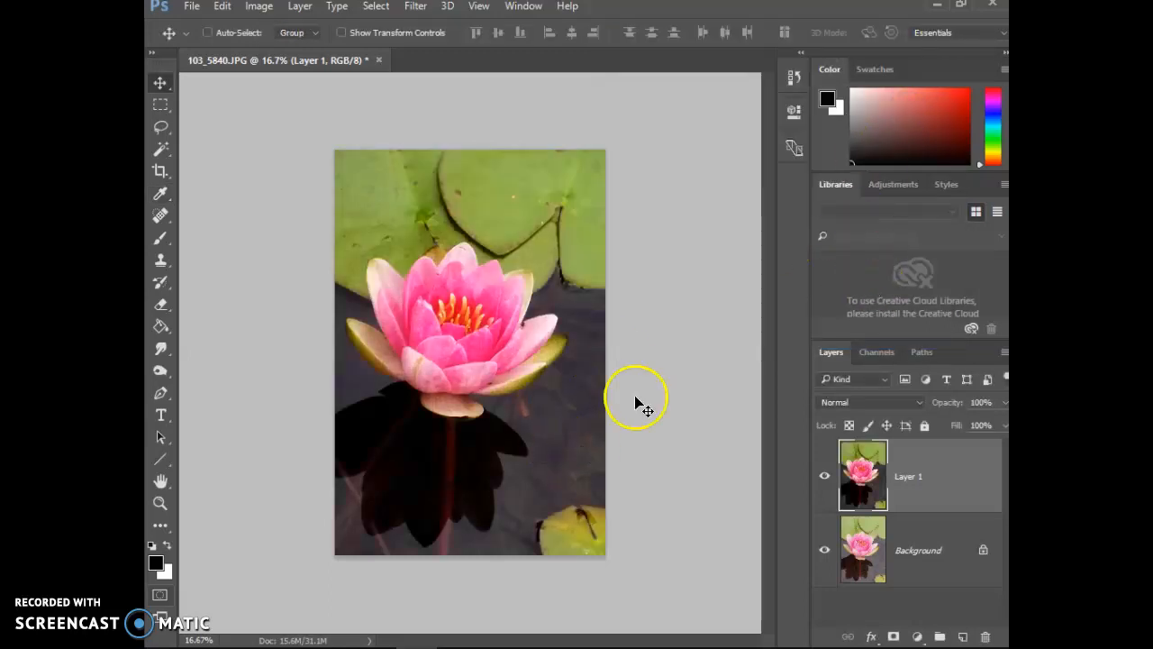
# Step: Rename Layer 1 as Edit
pyautogui.doubleClick(908, 477)
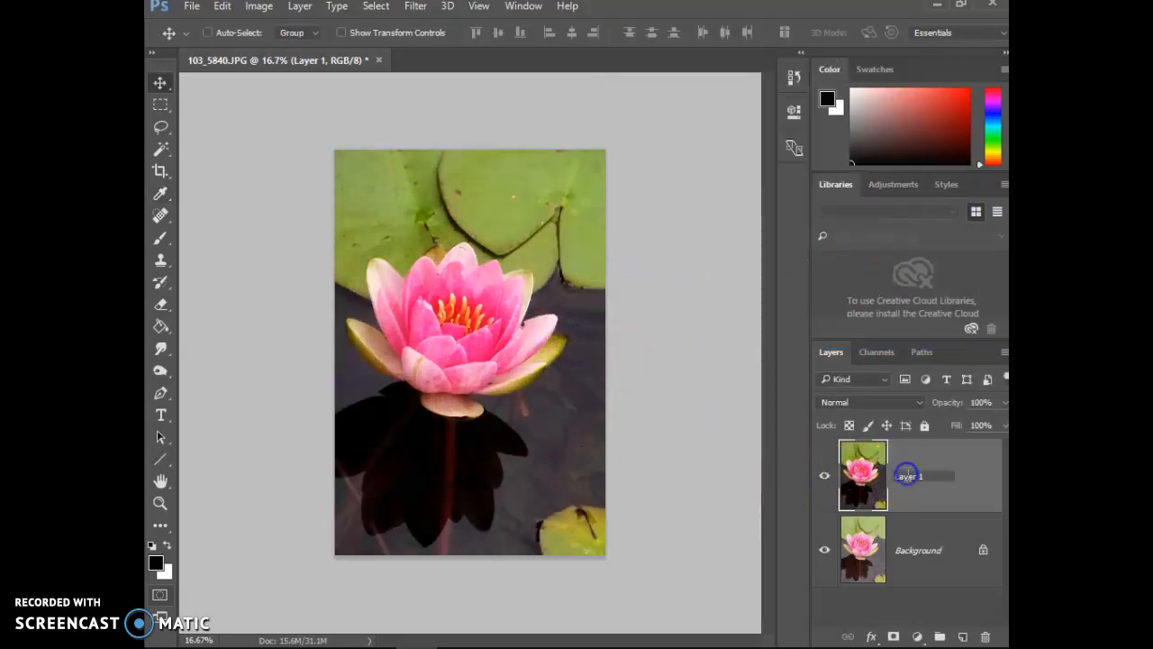
pyautogui.write('Edit')
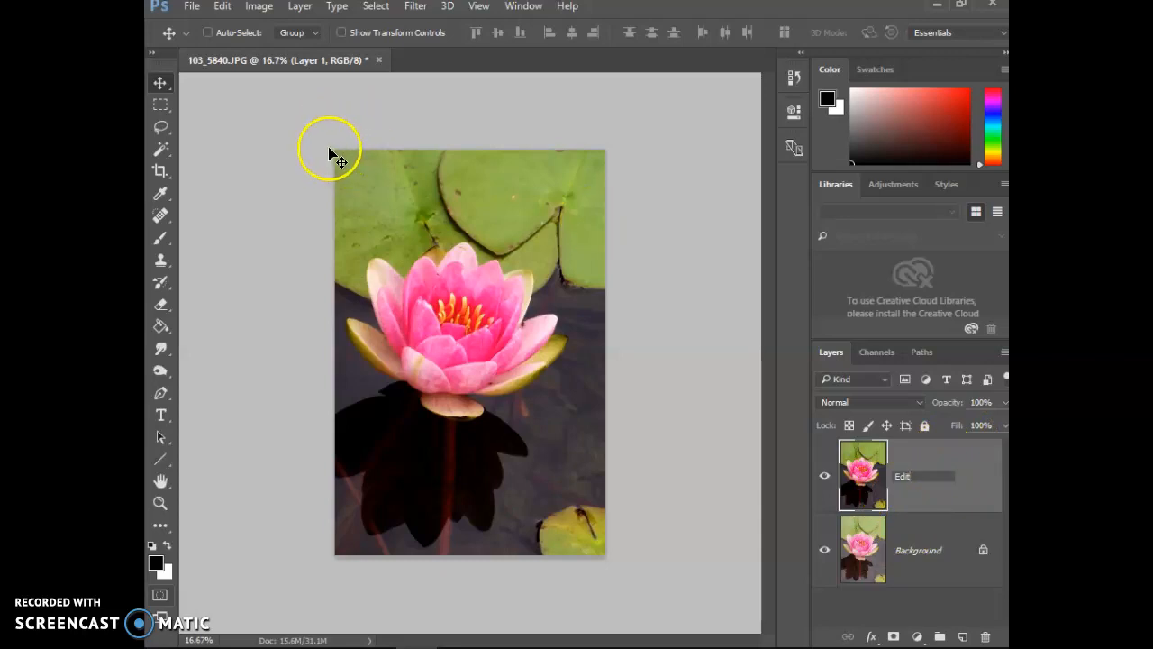
pyautogui.click(192, 7)
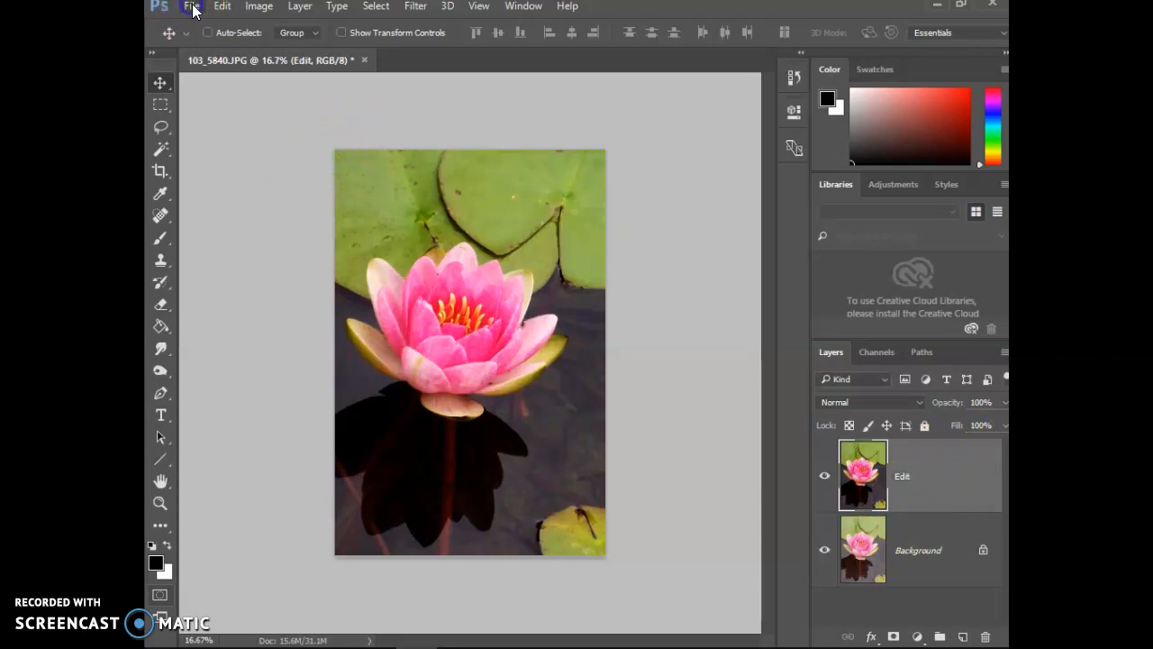
# Step: Prepare to save the layered image as 103_5840.psd in Photoshop format on the H: drive, and cancel the save
pyautogui.click(192, 7)
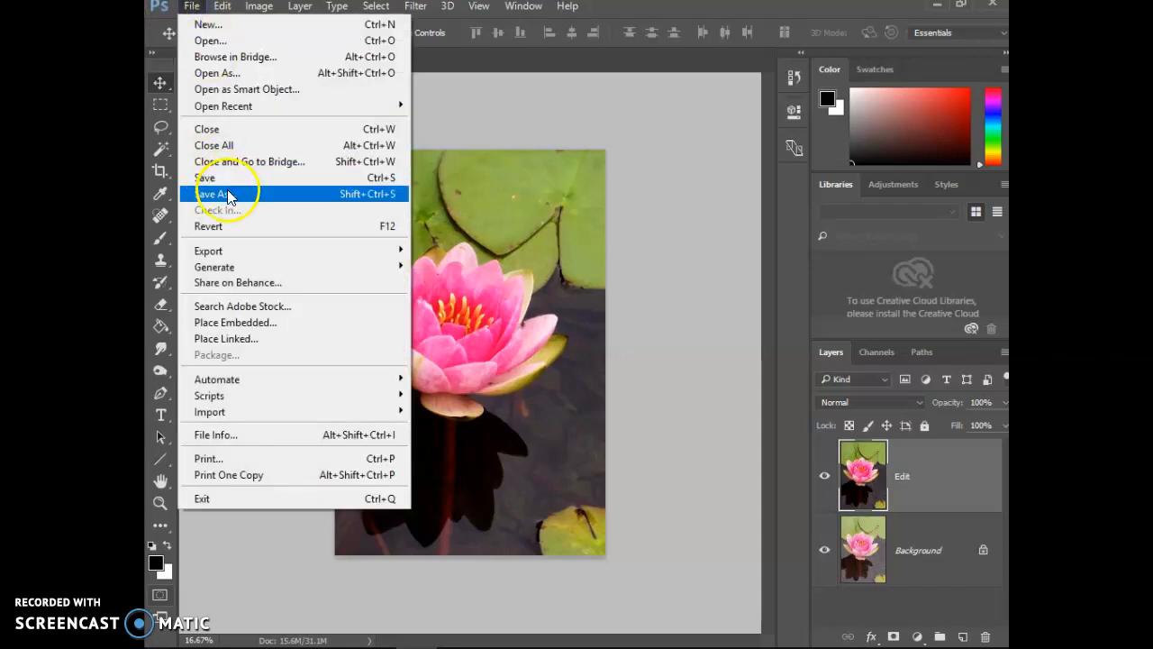
pyautogui.click(228, 193)
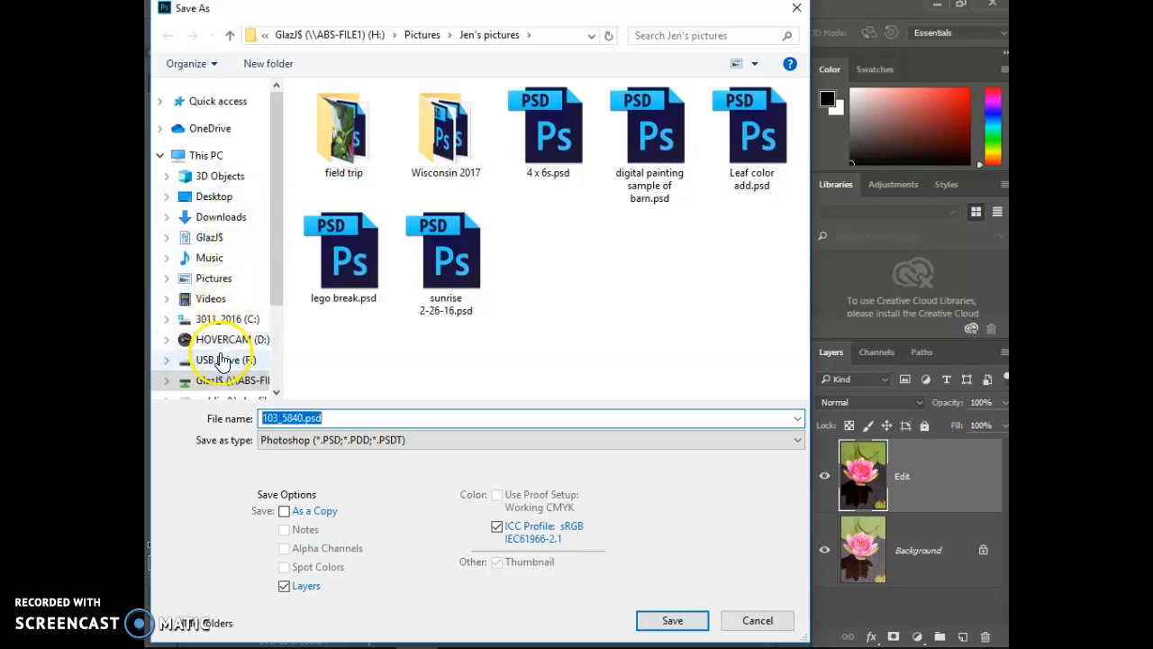
pyautogui.scroll(-1, 225, 351)
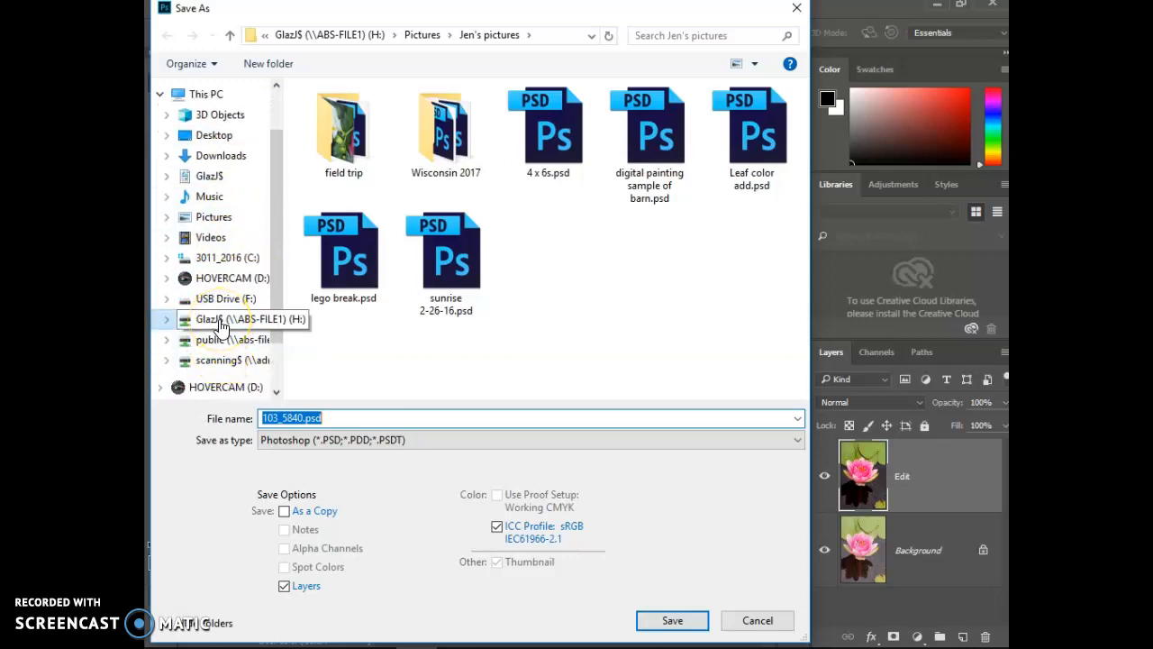
pyautogui.click(221, 326)
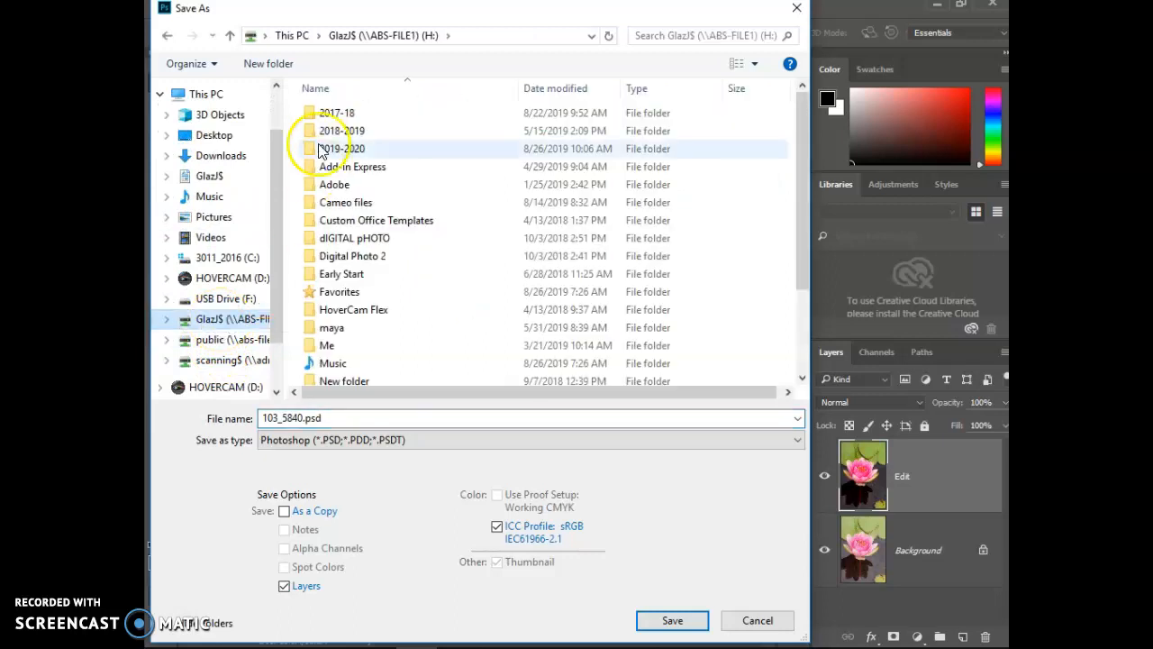
pyautogui.click(295, 418)
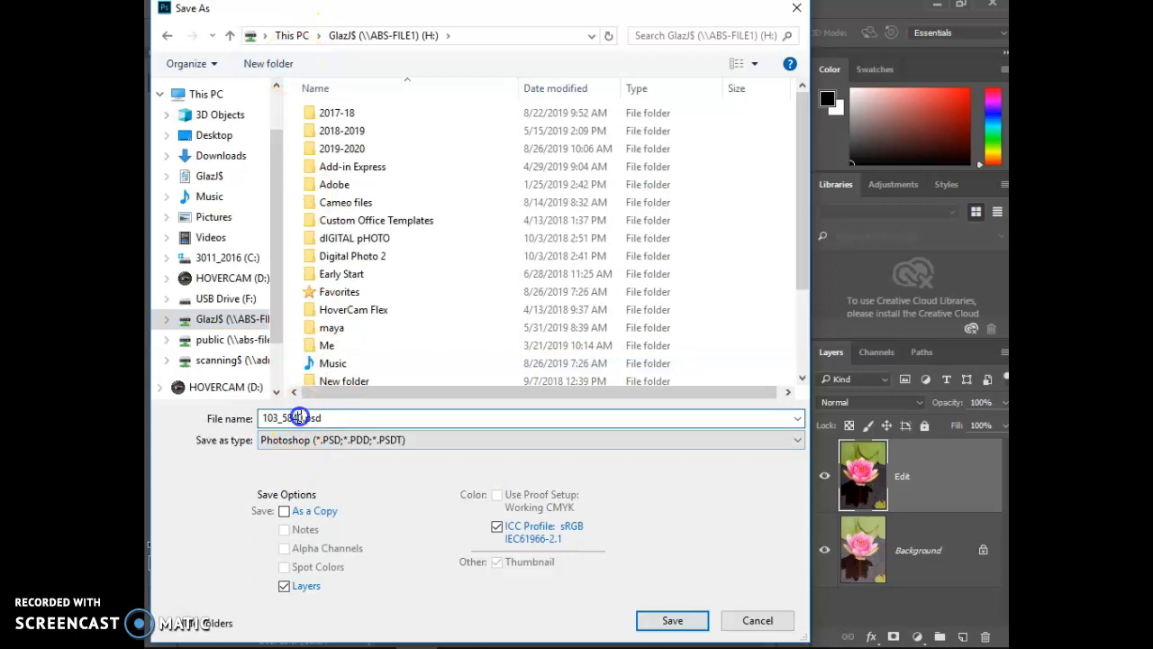
pyautogui.doubleClick(298, 418)
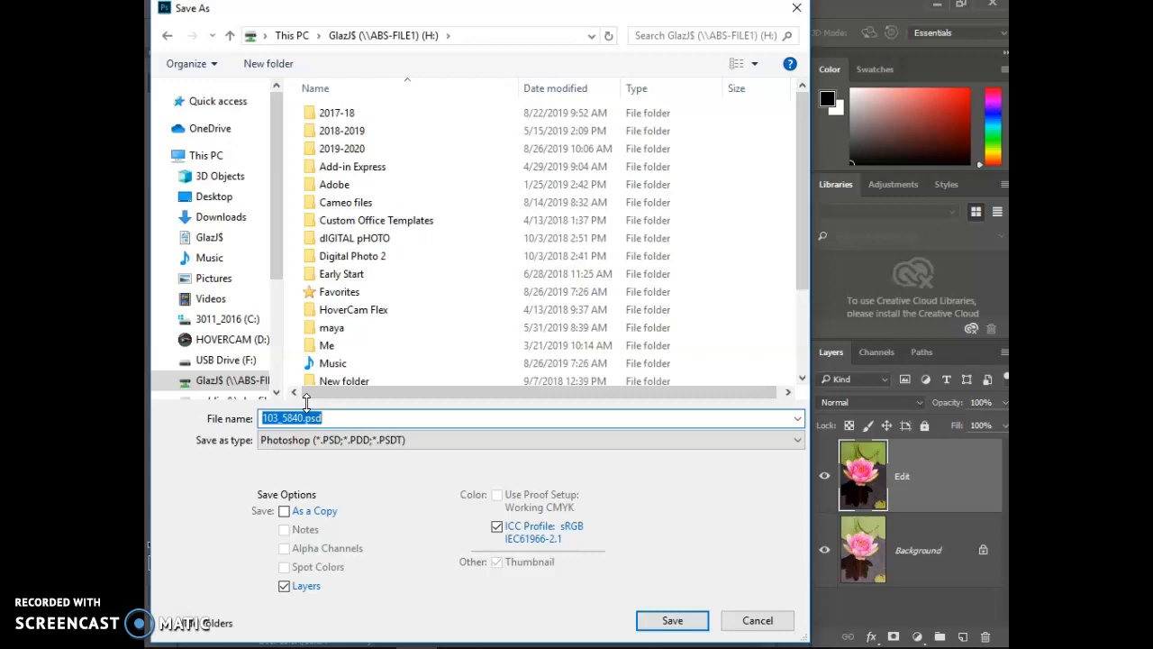
pyautogui.click(667, 624)
pyautogui.click(664, 620)
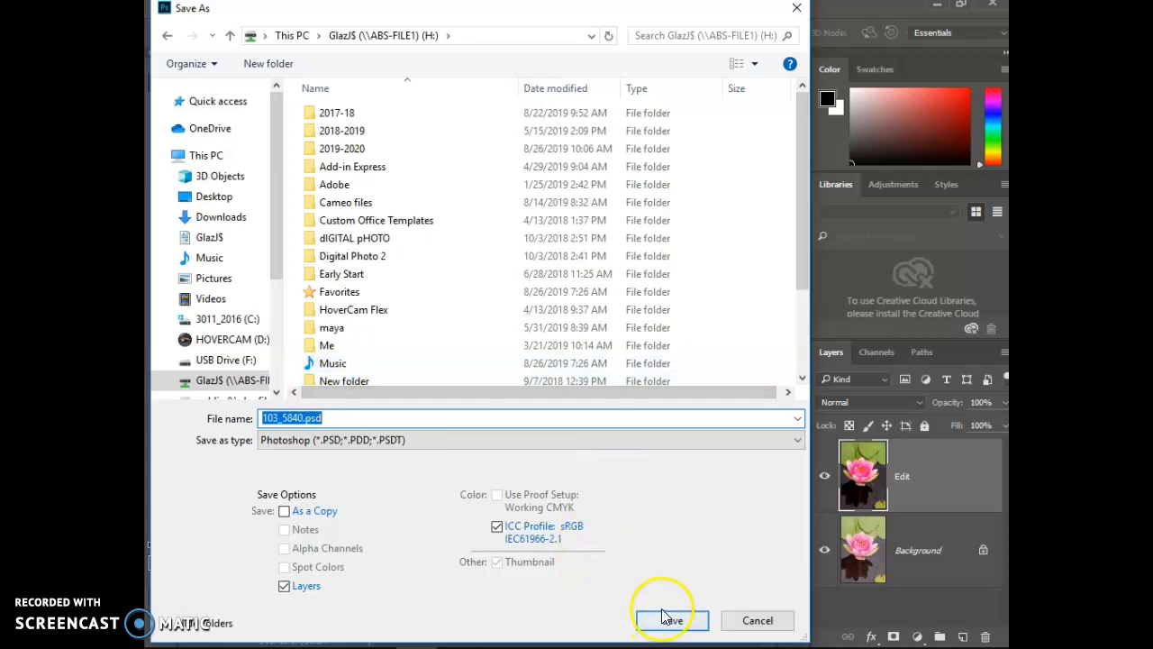
pyautogui.click(775, 620)
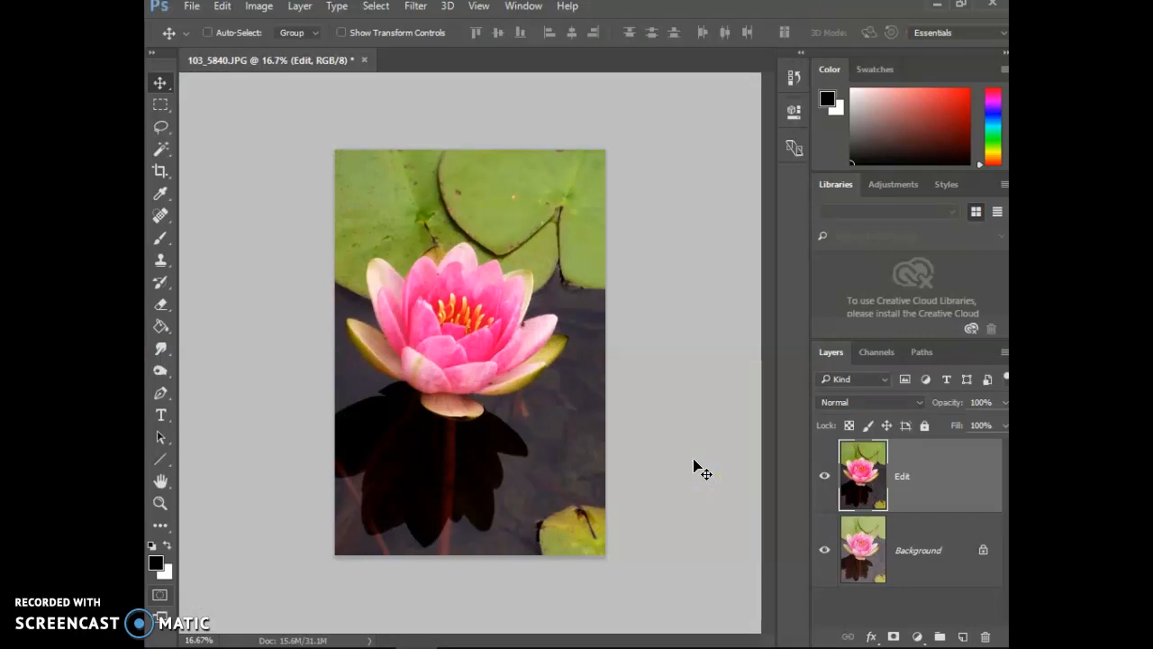
# Step: Switch the layer thumbnails to the small size, and set them back to large thumbnails
pyautogui.rightClick(863, 475)
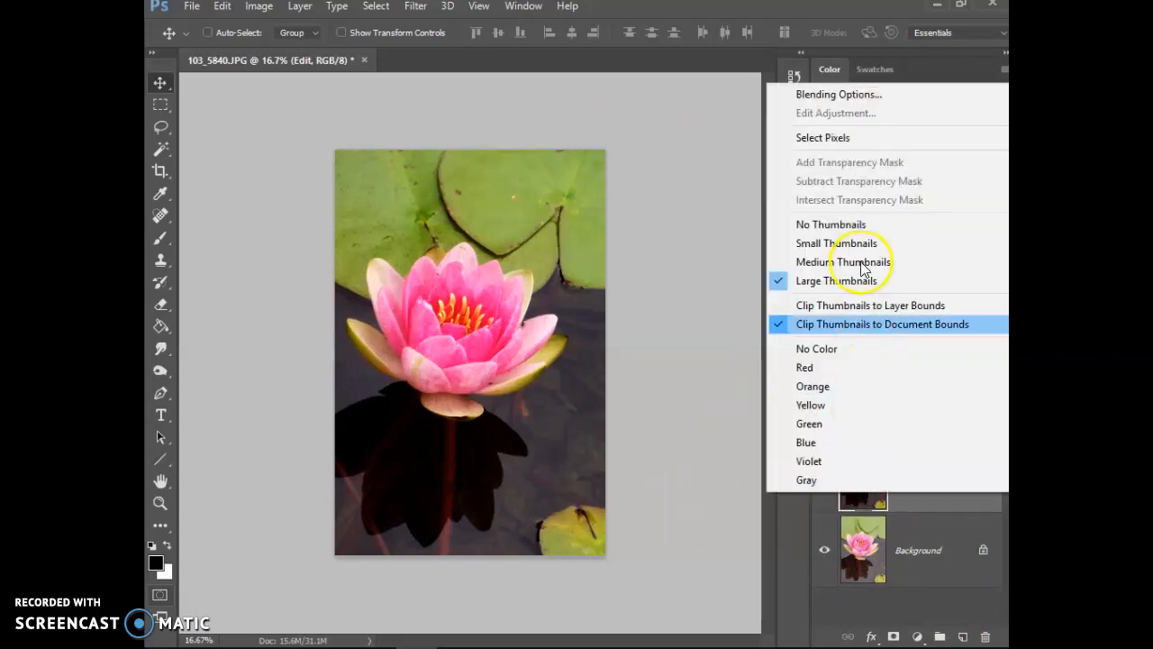
pyautogui.click(847, 244)
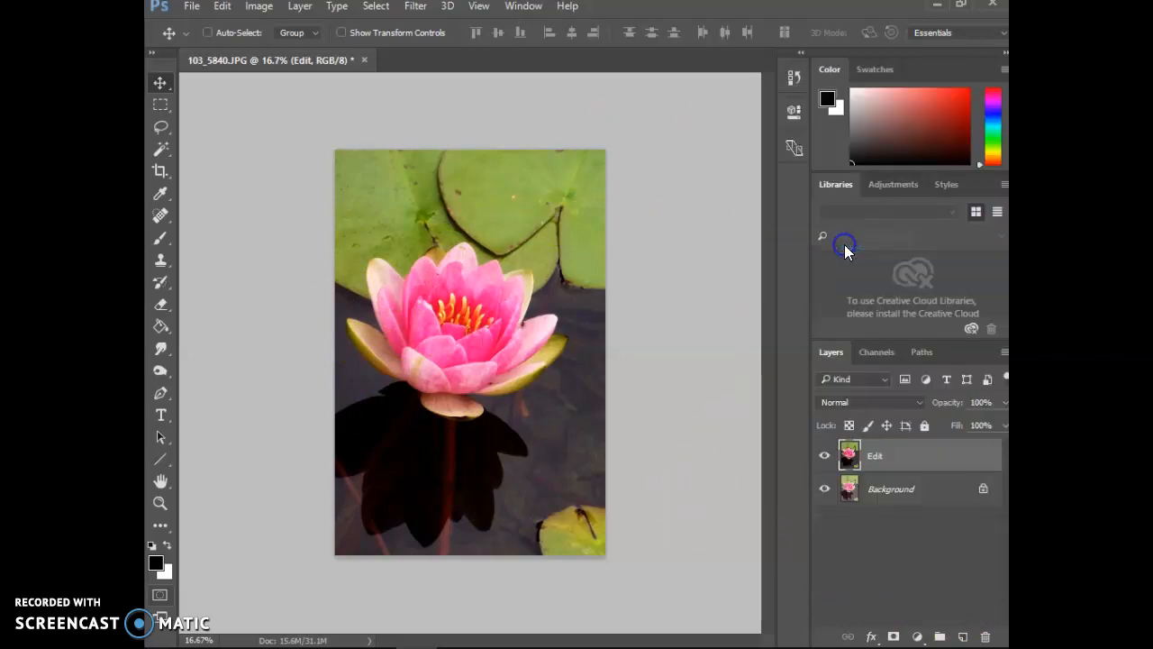
pyautogui.rightClick(849, 458)
pyautogui.click(836, 247)
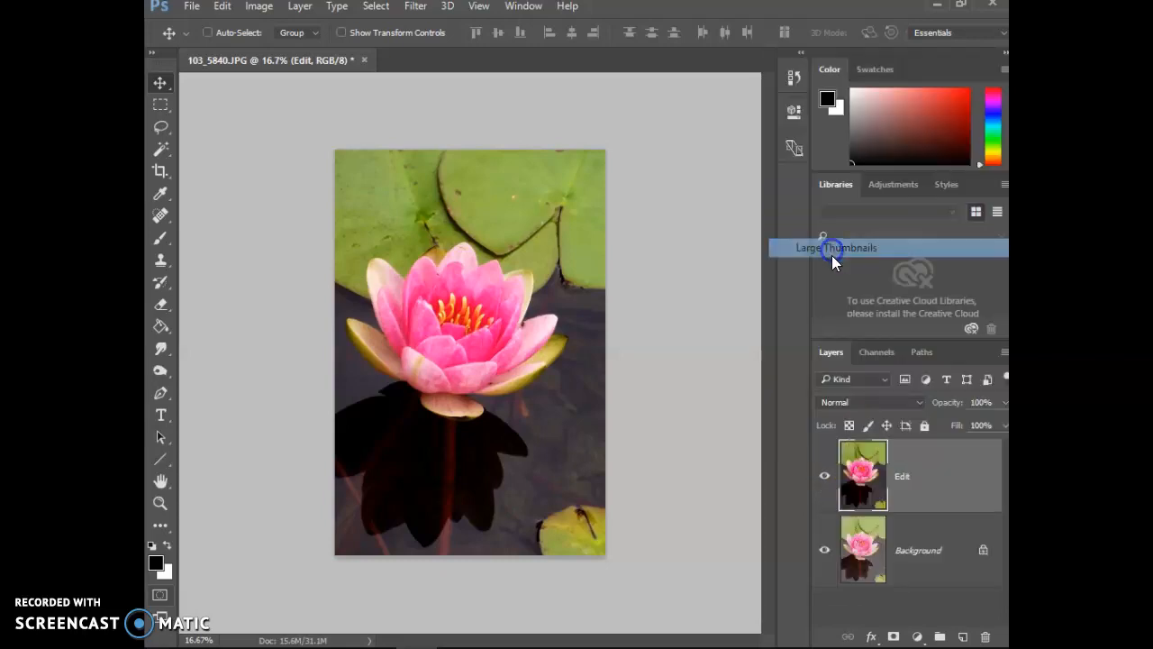